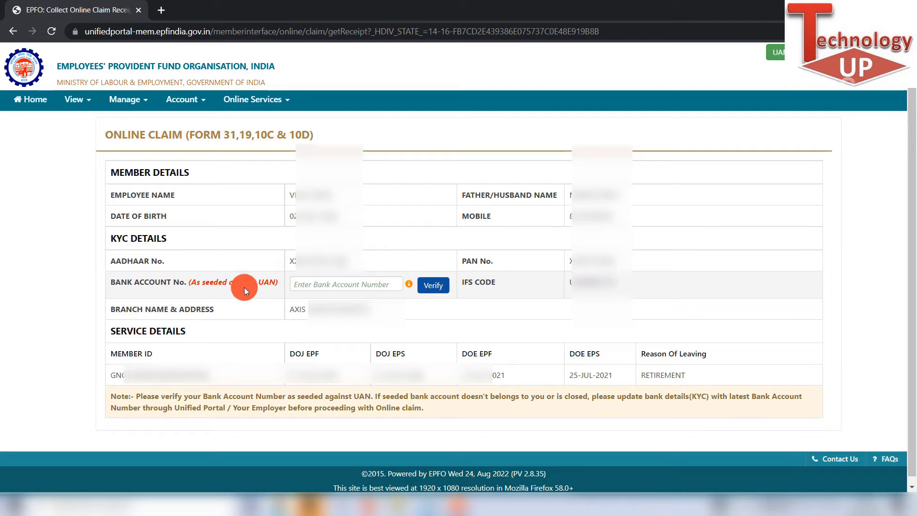
# Step: Enter the member's bank account number, verify it and agree to the Certificate of Undertaking
pyautogui.click(329, 284)
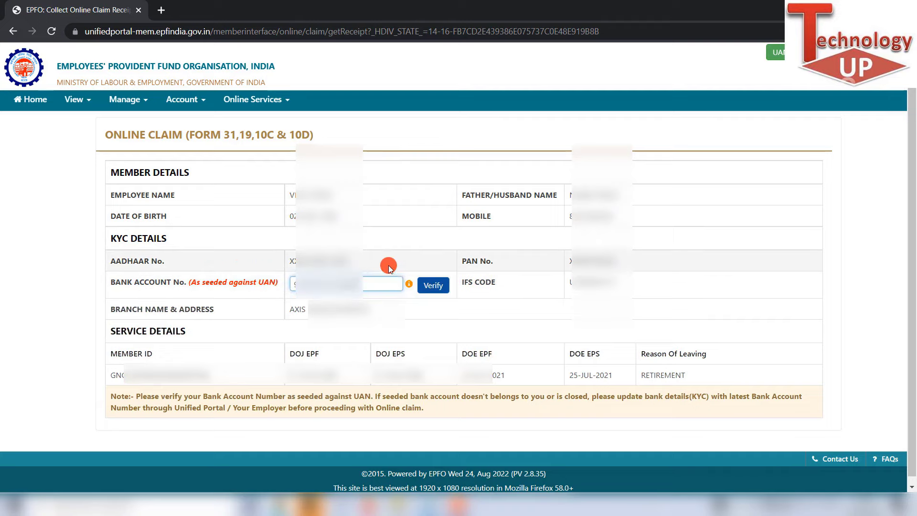
pyautogui.hotkey('ctrl', 'v')
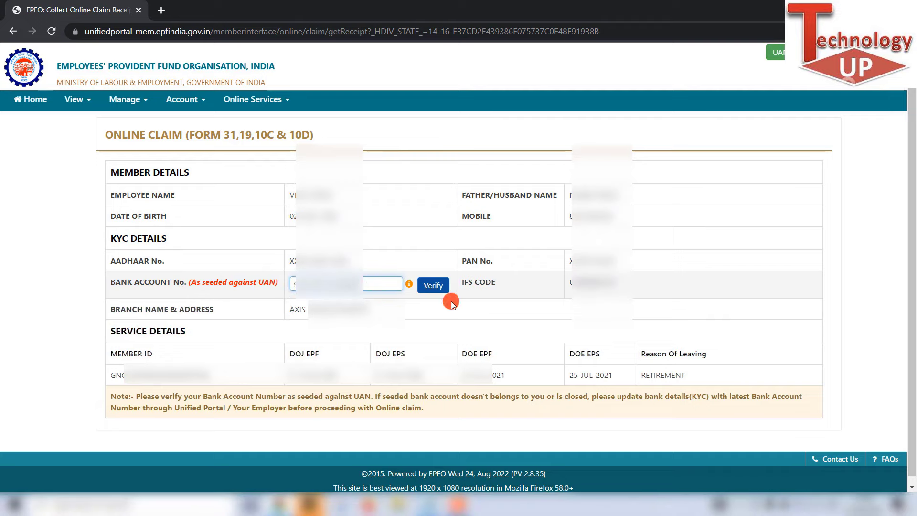
pyautogui.click(433, 285)
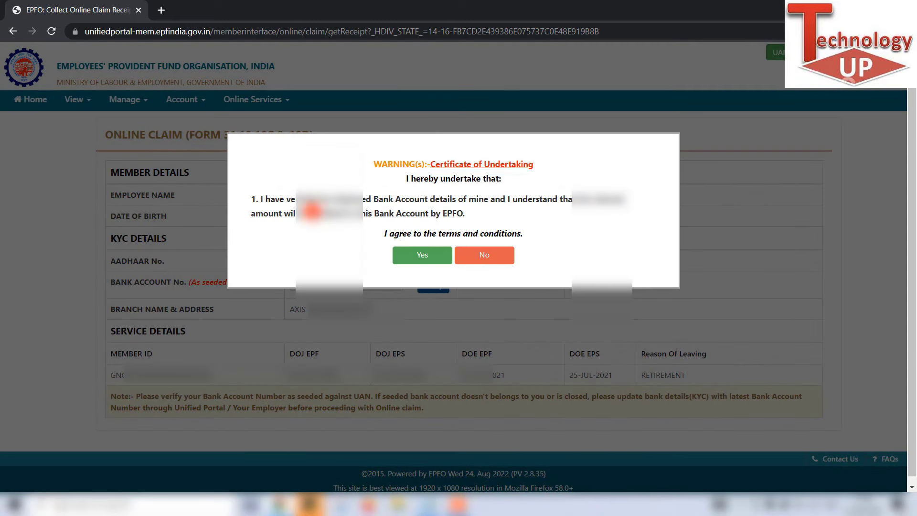
pyautogui.moveTo(310, 200); pyautogui.dragTo(374, 202)
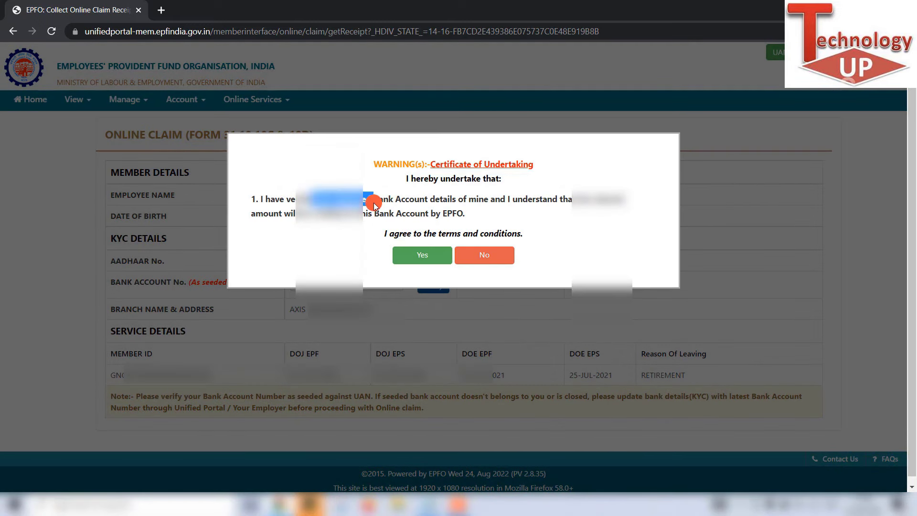
pyautogui.click(423, 257)
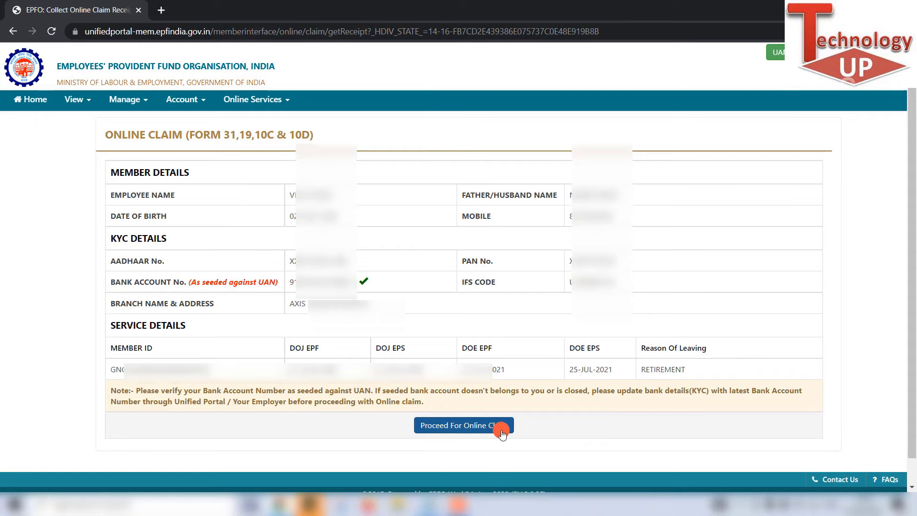
# Step: Proceed to the online claim form and choose MONTHLY PENSION (FORM-10D) as the claim to apply for
pyautogui.click(475, 433)
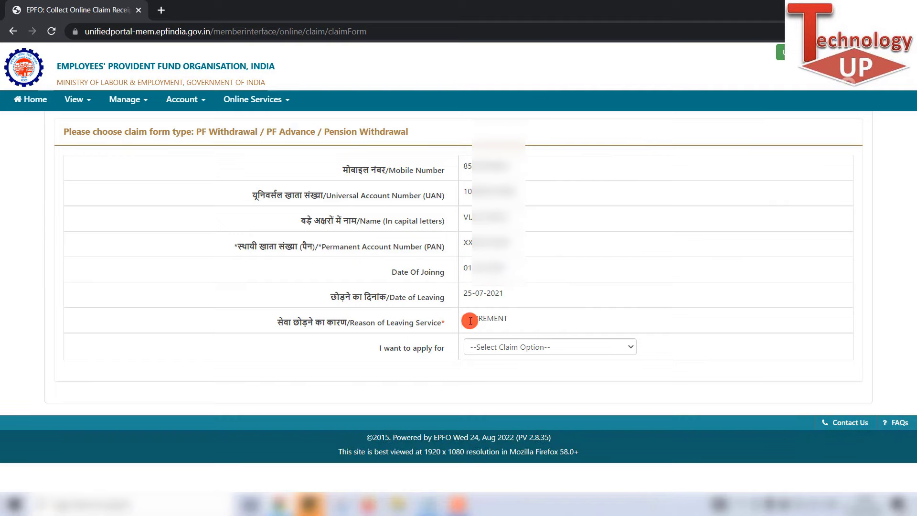
pyautogui.moveTo(462, 318); pyautogui.dragTo(516, 322)
pyautogui.click(516, 321)
pyautogui.click(621, 347)
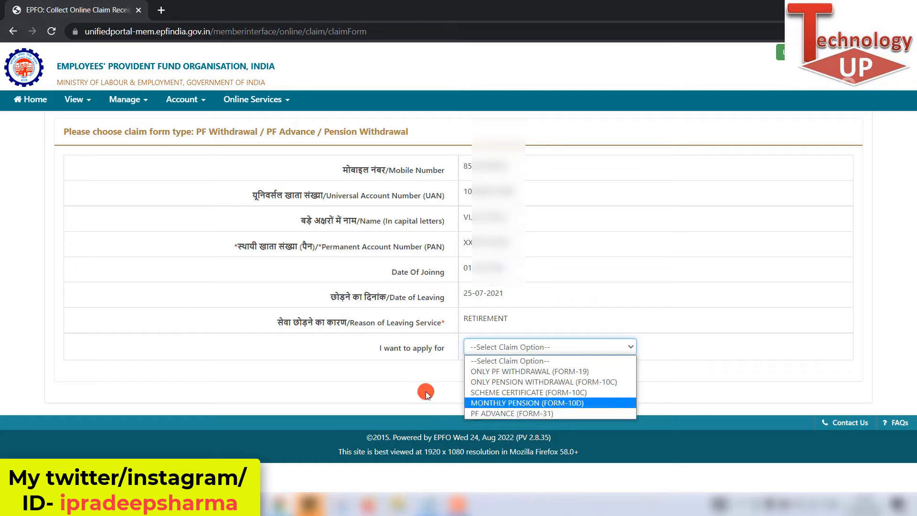
pyautogui.click(603, 403)
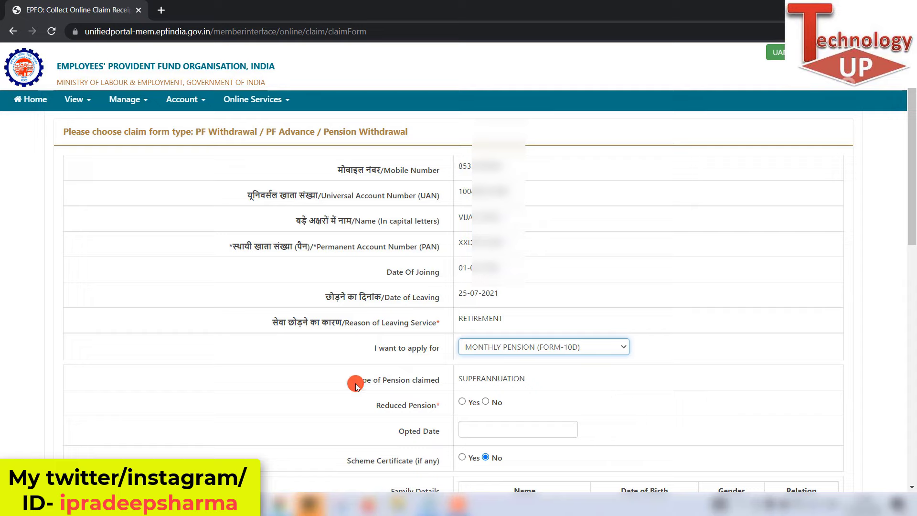
pyautogui.click(417, 380)
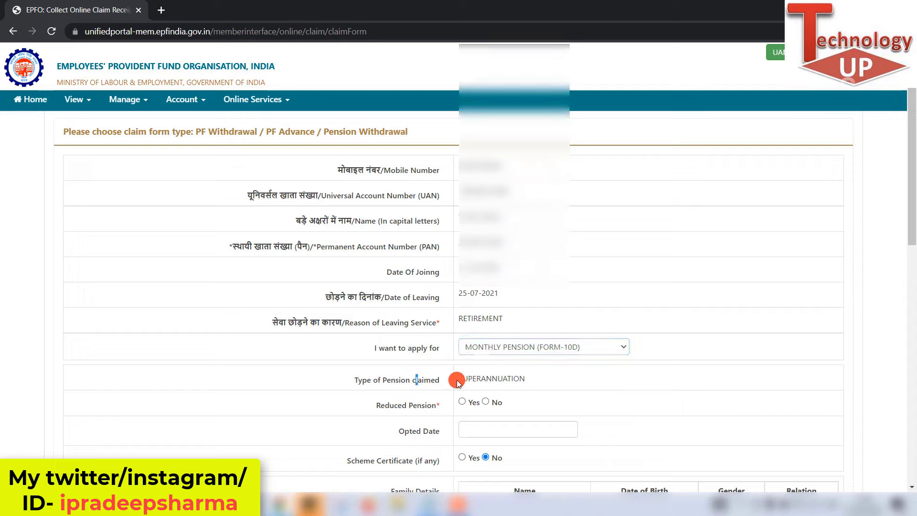
pyautogui.moveTo(459, 382)
pyautogui.mouseDown()
pyautogui.moveTo(526, 382)
pyautogui.moveTo(469, 379)
pyautogui.mouseUp()
pyautogui.click(530, 382)
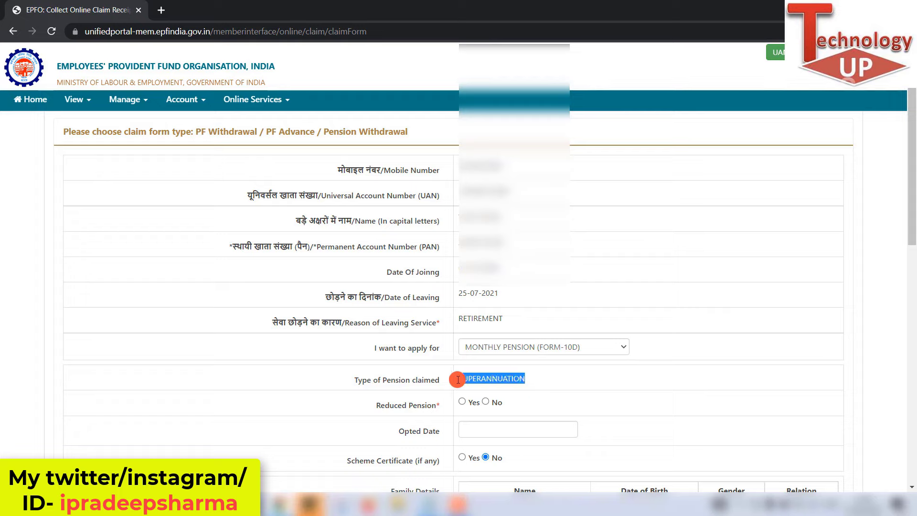
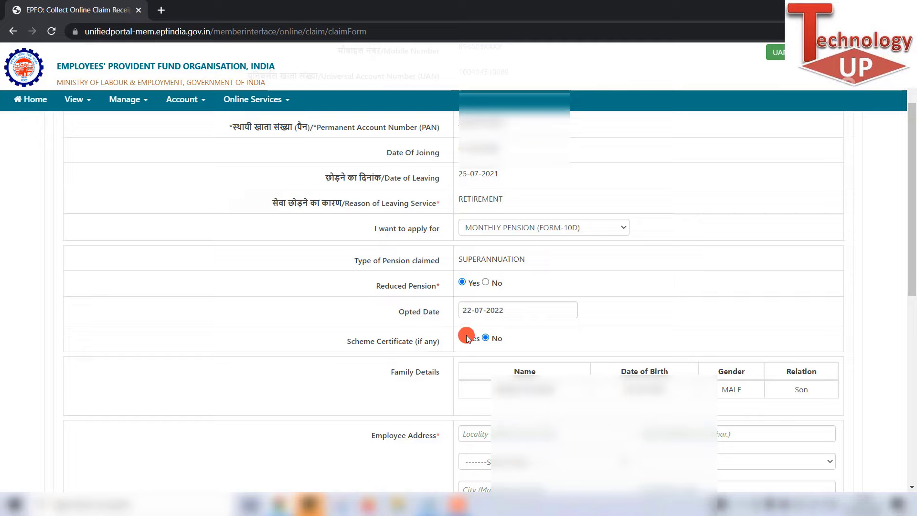
# Step: Declare a scheme certificate and select HARYANA as its state and GURGAON as its office
pyautogui.click(462, 338)
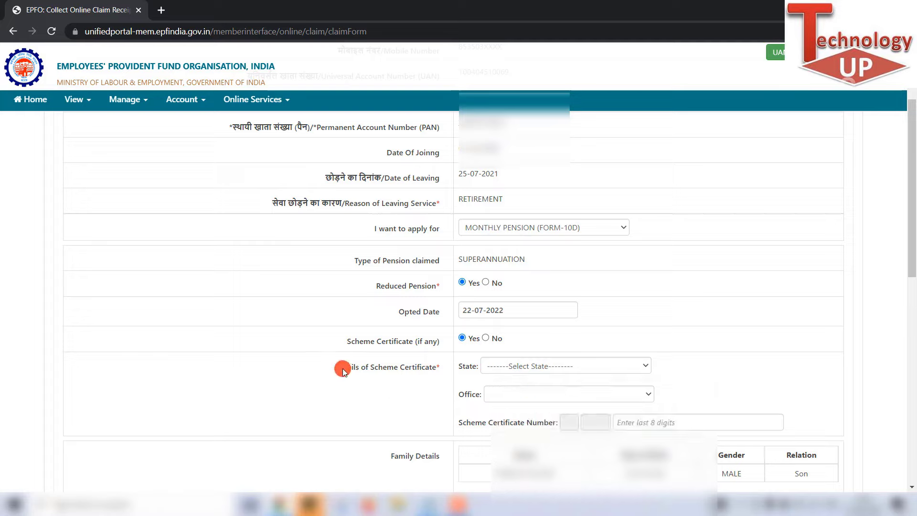
pyautogui.click(558, 369)
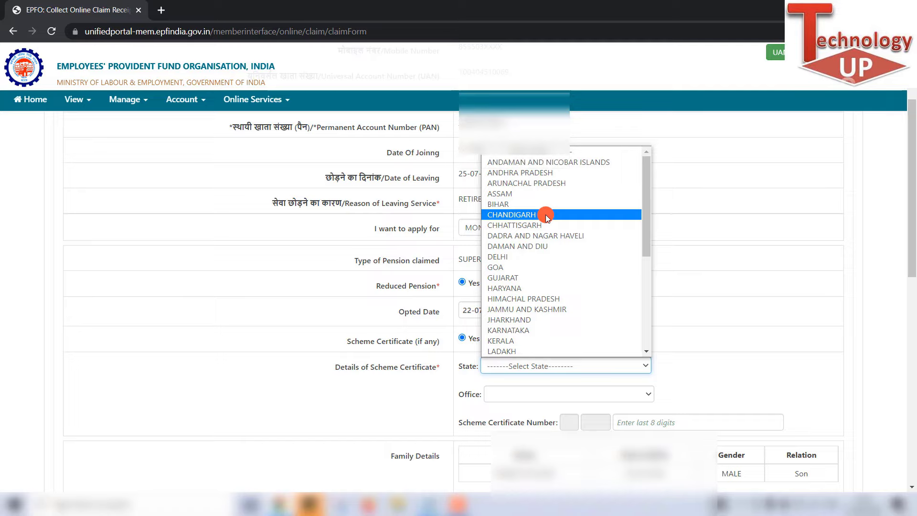
pyautogui.click(512, 288)
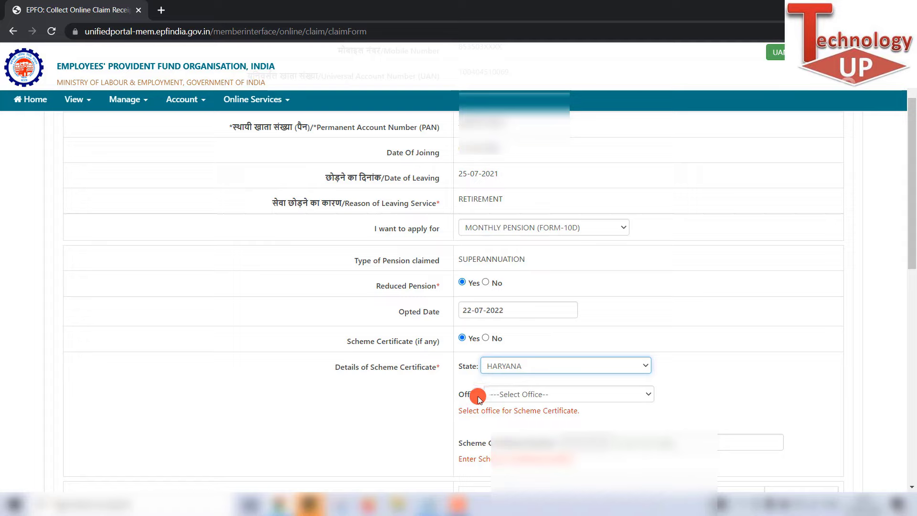
pyautogui.click(515, 395)
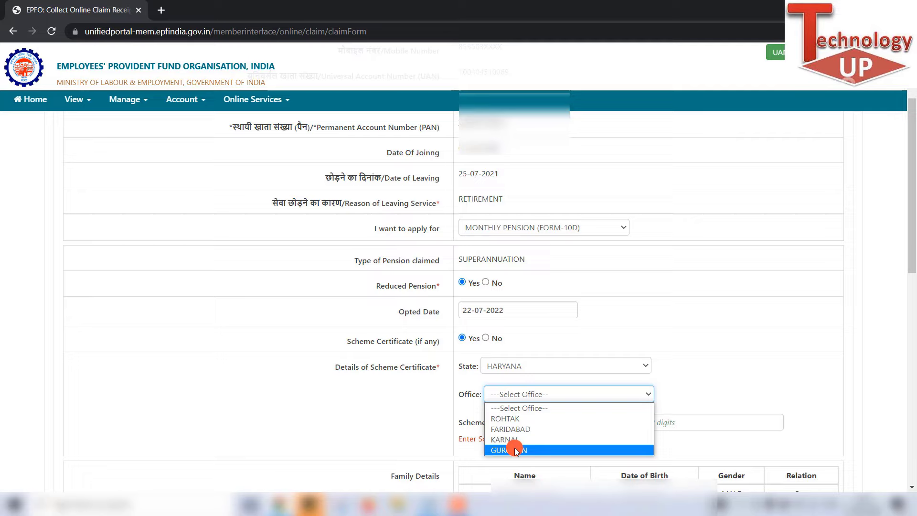
pyautogui.click(514, 449)
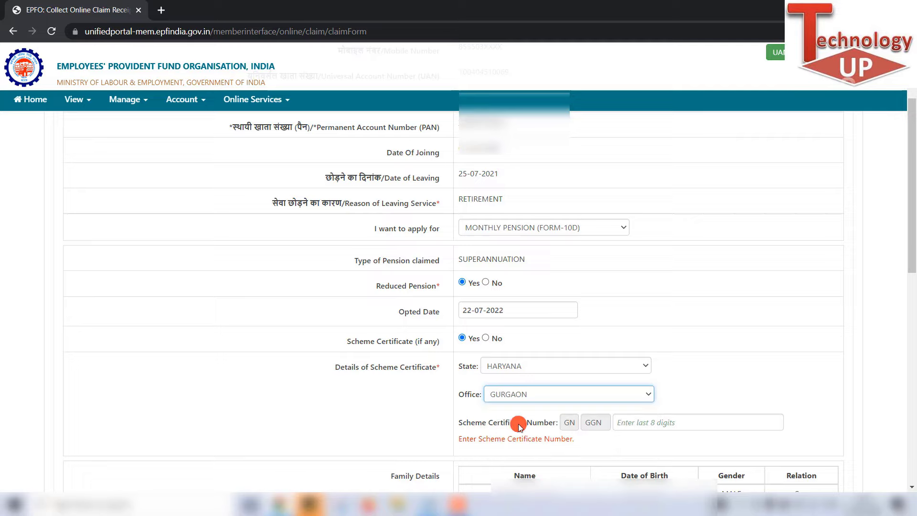
pyautogui.click(649, 422)
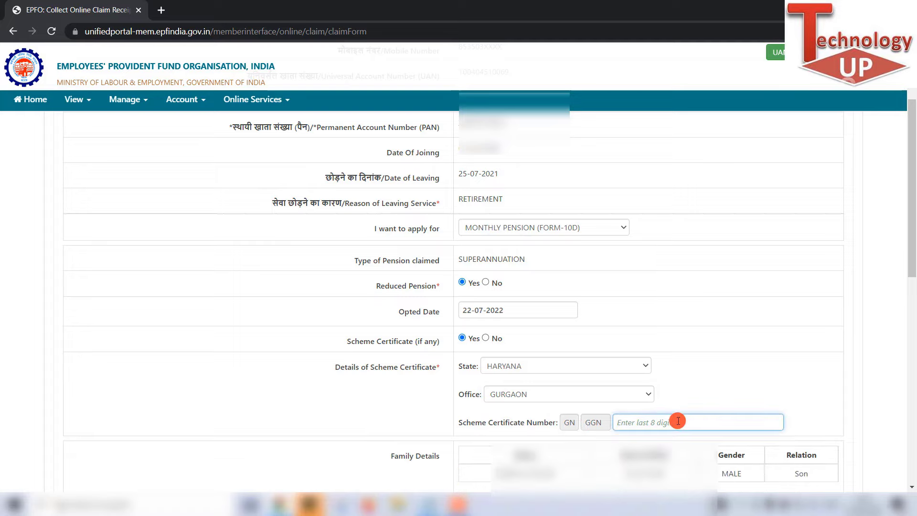
# Step: Change the scheme certificate's state to UTTAR PRADESH and its office to LUCKNOW, and finally set Scheme Certificate to No
pyautogui.click(579, 366)
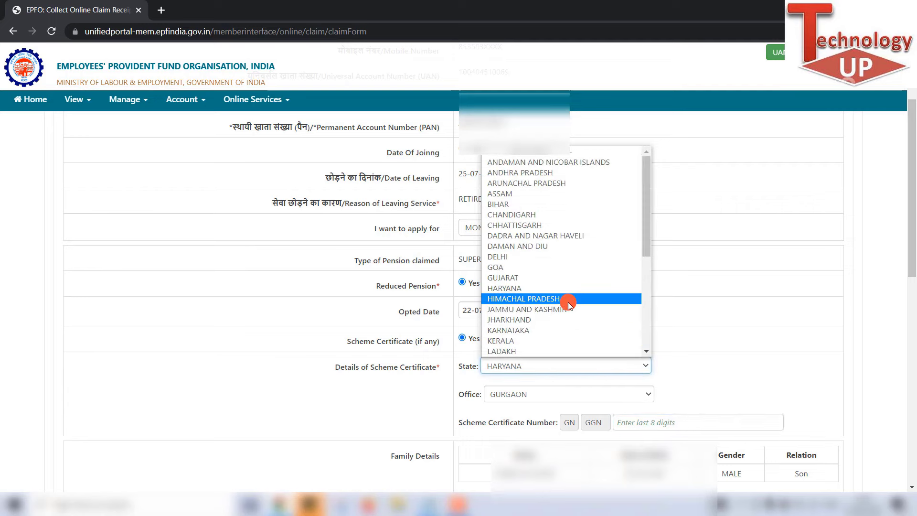
pyautogui.scroll(-4, 567, 286)
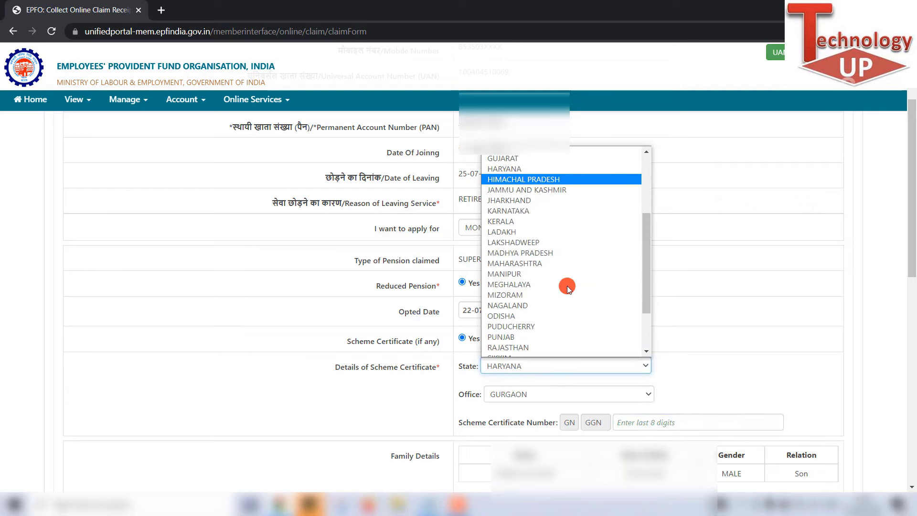
pyautogui.scroll(4, 566, 285)
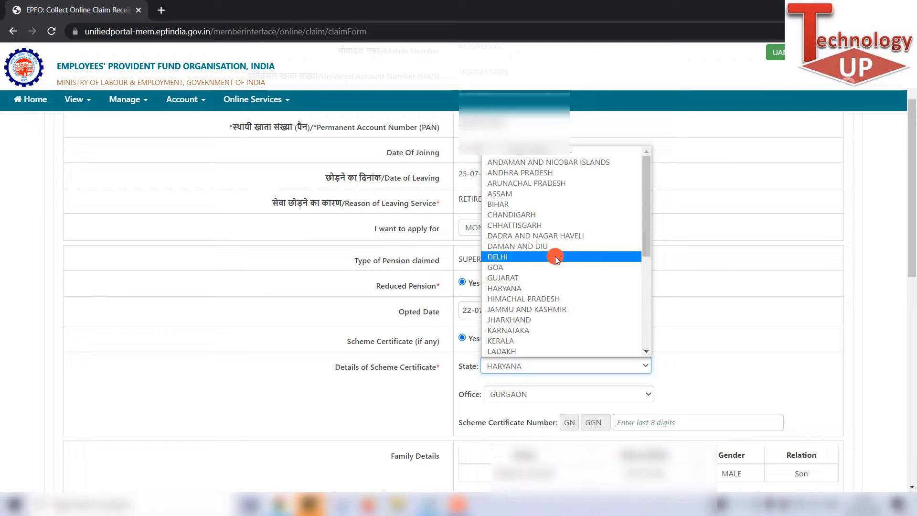
pyautogui.scroll(-4, 555, 257)
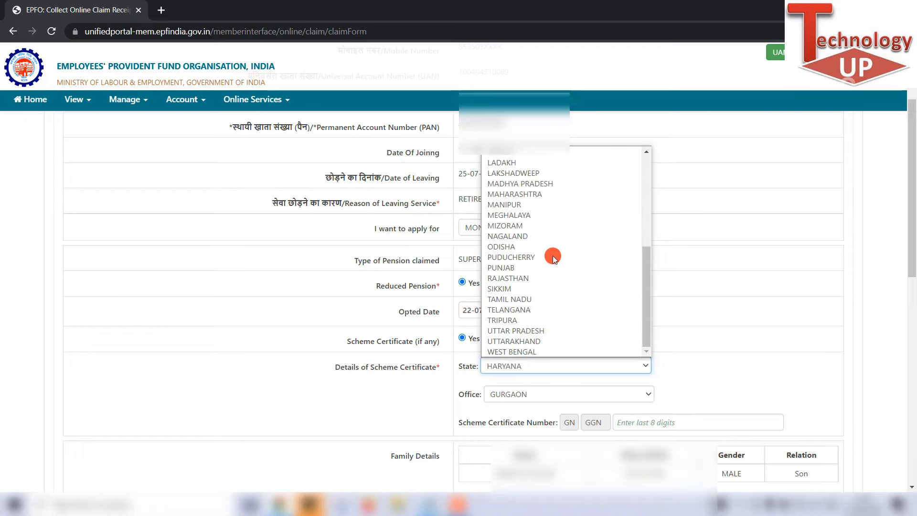
pyautogui.click(540, 332)
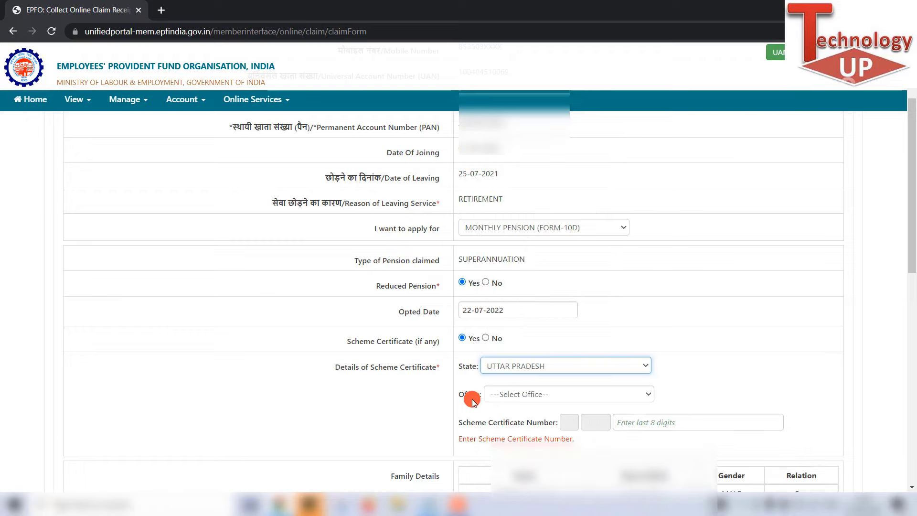
pyautogui.click(541, 396)
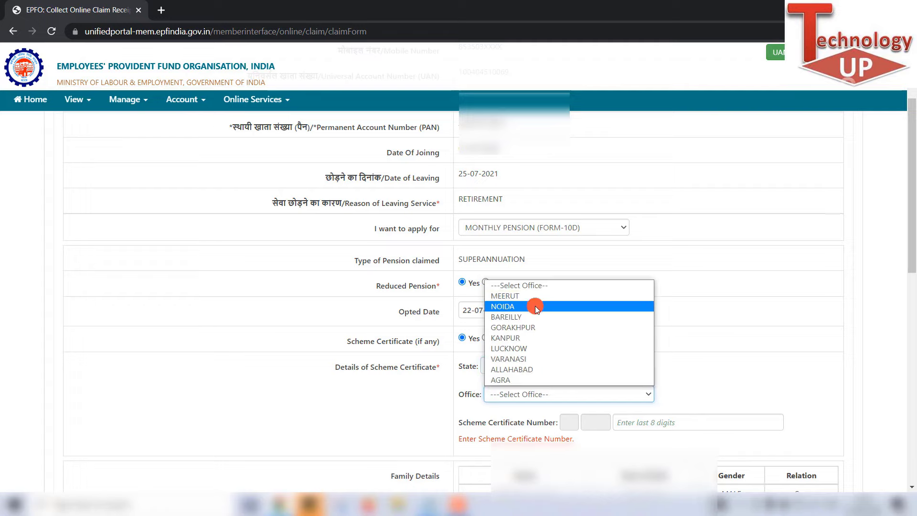
pyautogui.click(532, 351)
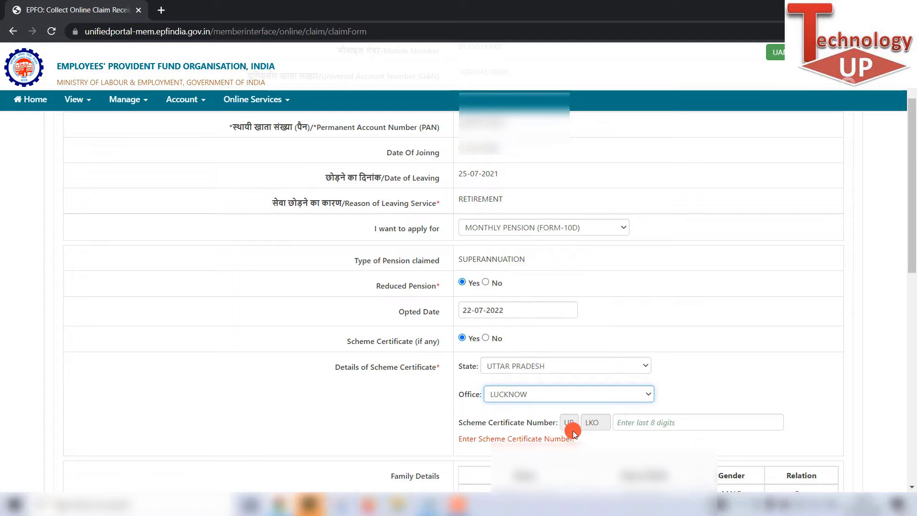
pyautogui.click(658, 422)
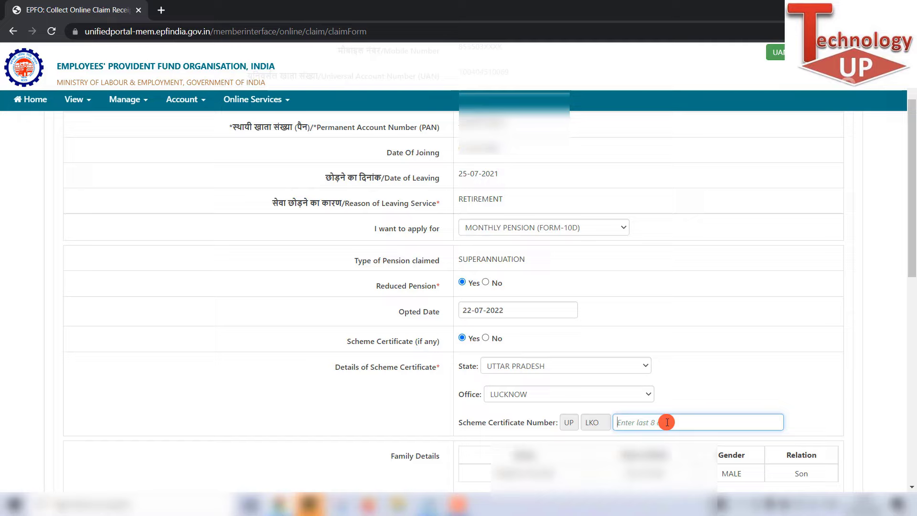
pyautogui.click(486, 338)
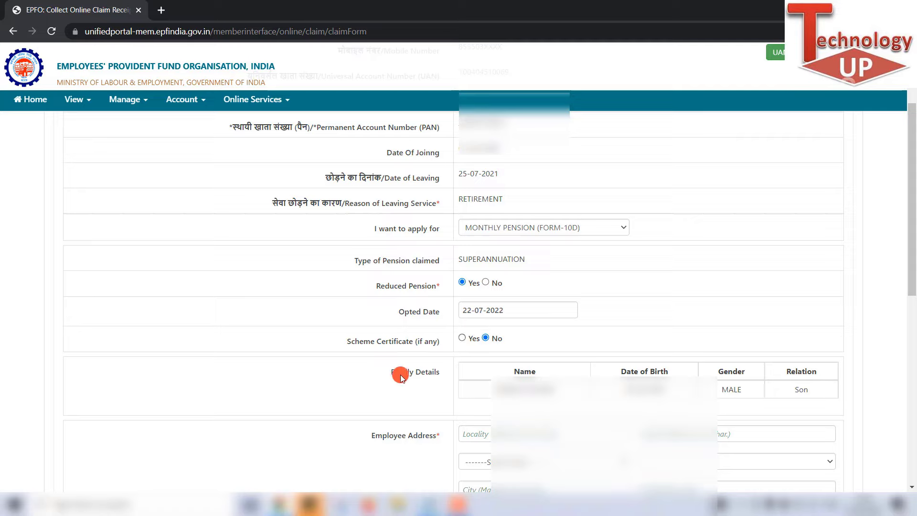
pyautogui.moveTo(388, 372); pyautogui.dragTo(440, 372)
pyautogui.click(432, 386)
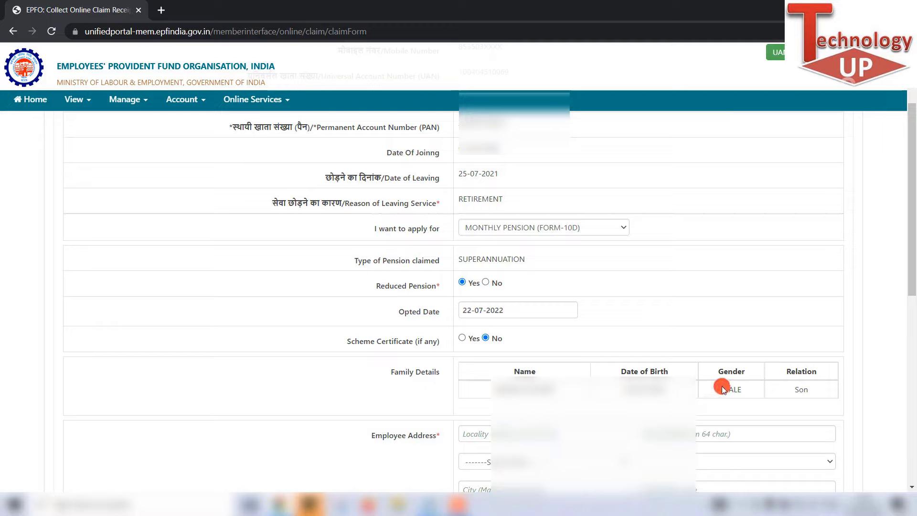
pyautogui.doubleClick(787, 375)
pyautogui.click(861, 384)
# Step: Set the employee address's state to HARYANA and its district to MAHENDRAGARH, leaving the locality, street, city and pin code blank
pyautogui.moveTo(913, 196); pyautogui.dragTo(913, 301)
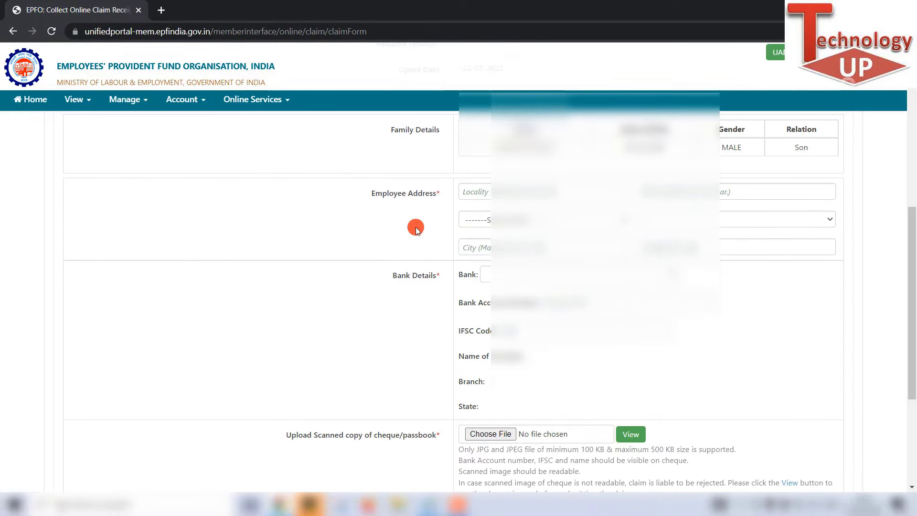
pyautogui.click(490, 190)
pyautogui.click(689, 191)
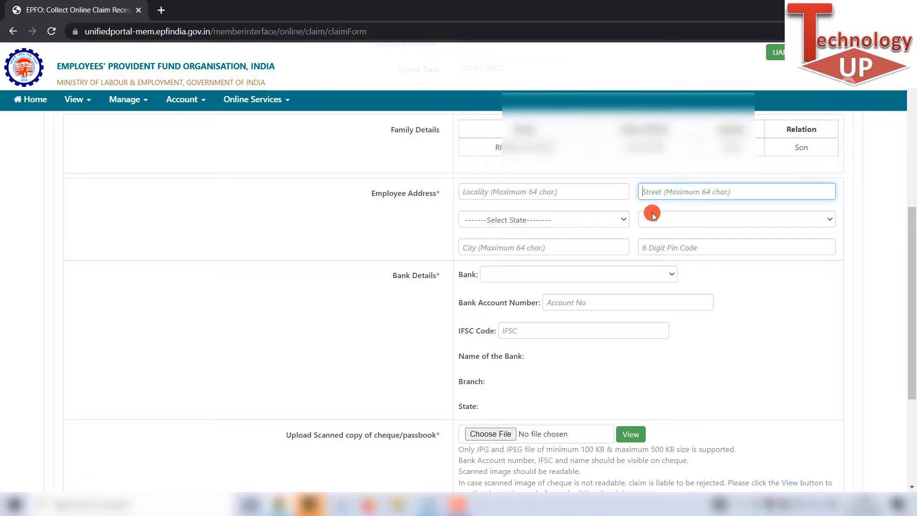
pyautogui.click(566, 194)
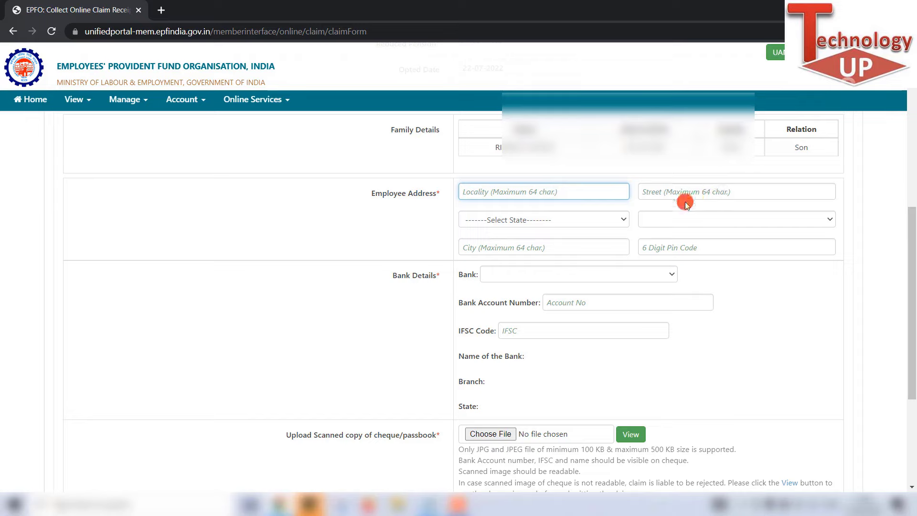
pyautogui.click(705, 188)
pyautogui.click(532, 220)
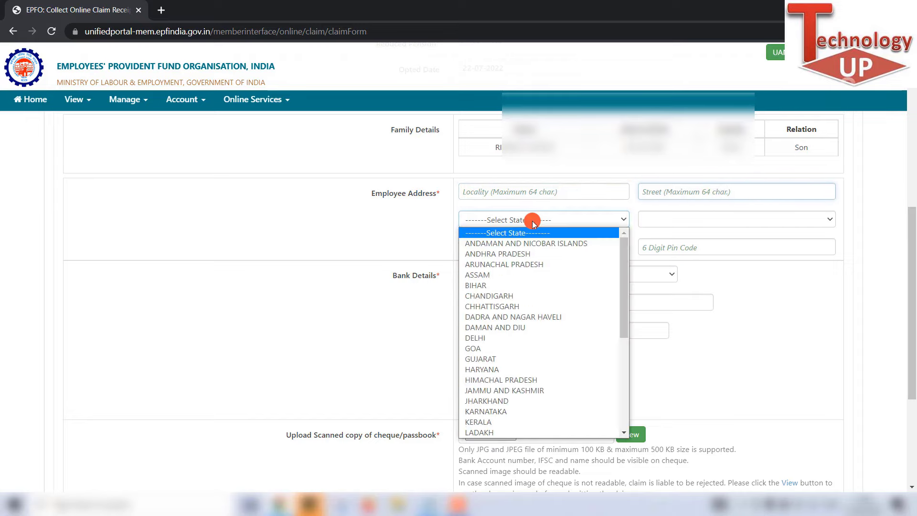
pyautogui.click(493, 372)
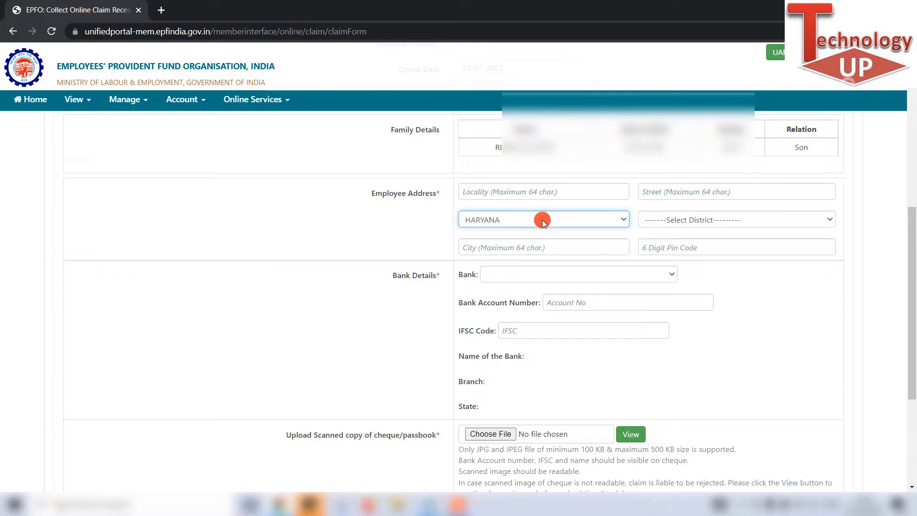
pyautogui.click(682, 219)
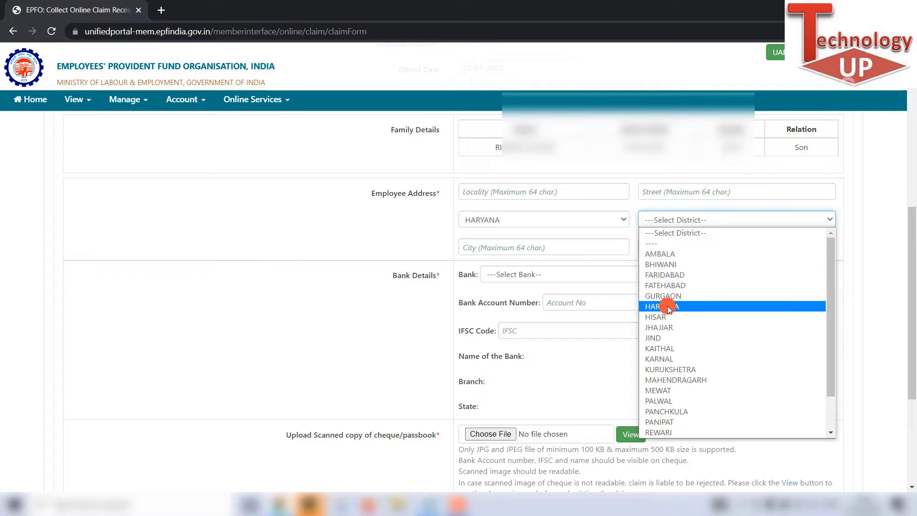
pyautogui.click(678, 380)
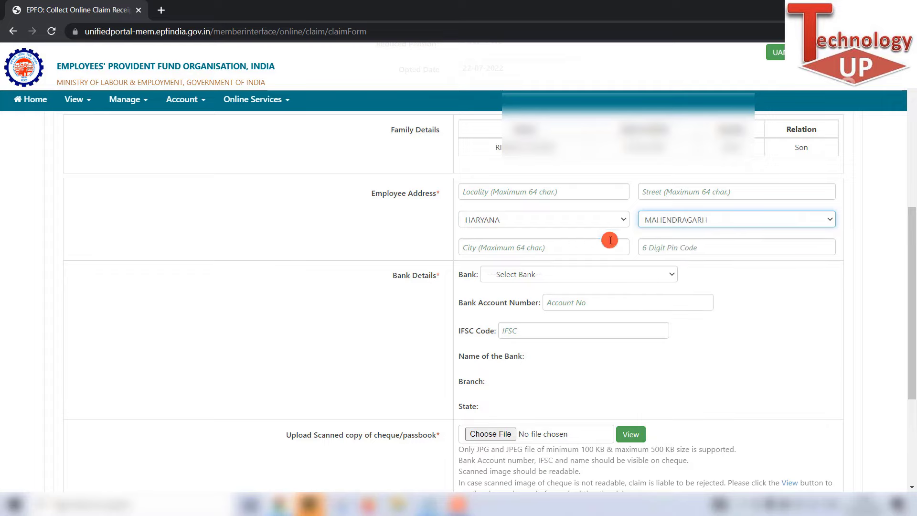
pyautogui.click(544, 247)
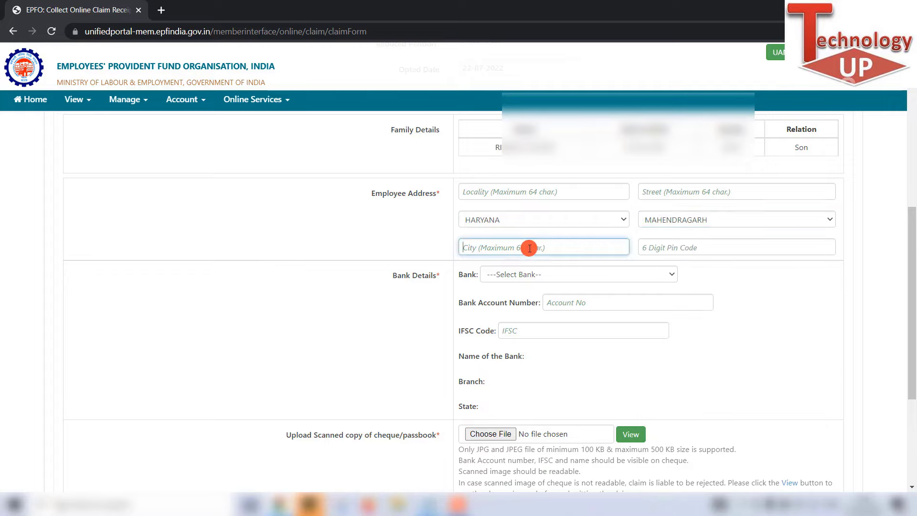
pyautogui.click(711, 243)
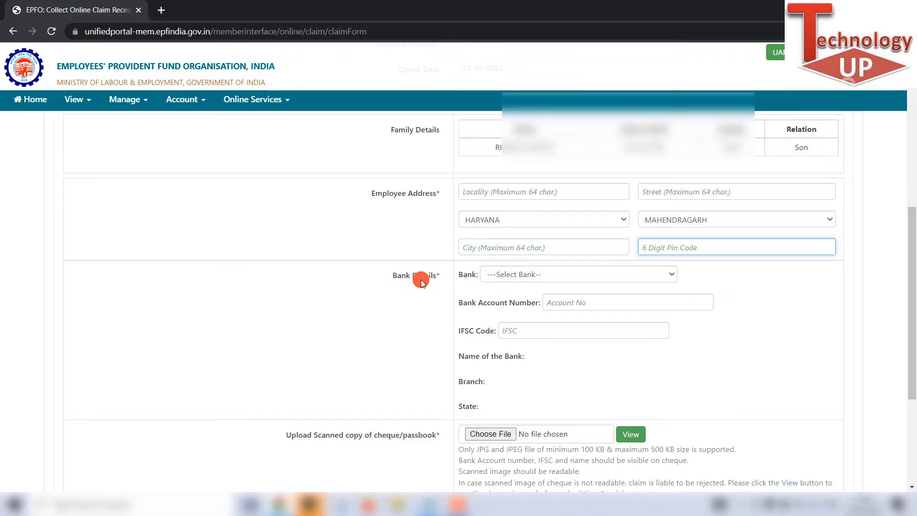
# Step: Change the employee address to state DELHI and district NEW DELHI, and check which banks are offered under Bank Details
pyautogui.click(509, 219)
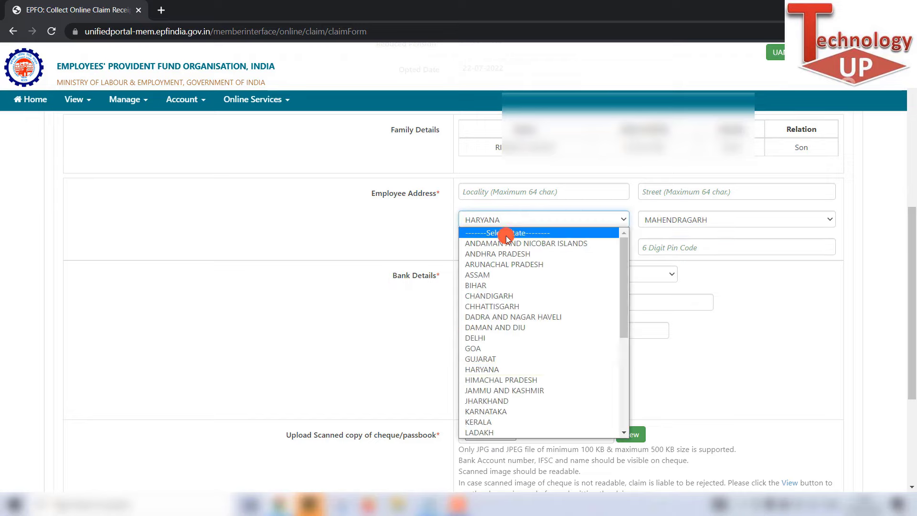
pyautogui.click(492, 337)
pyautogui.click(678, 217)
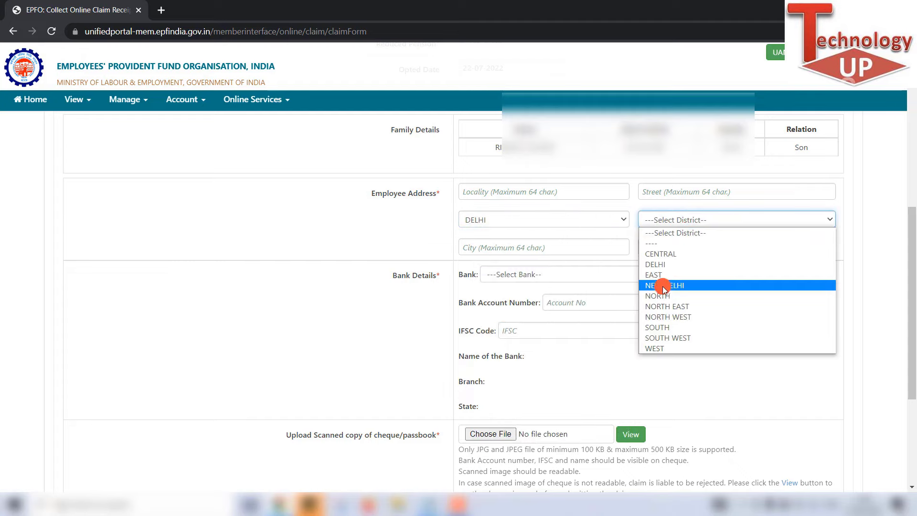
pyautogui.click(662, 290)
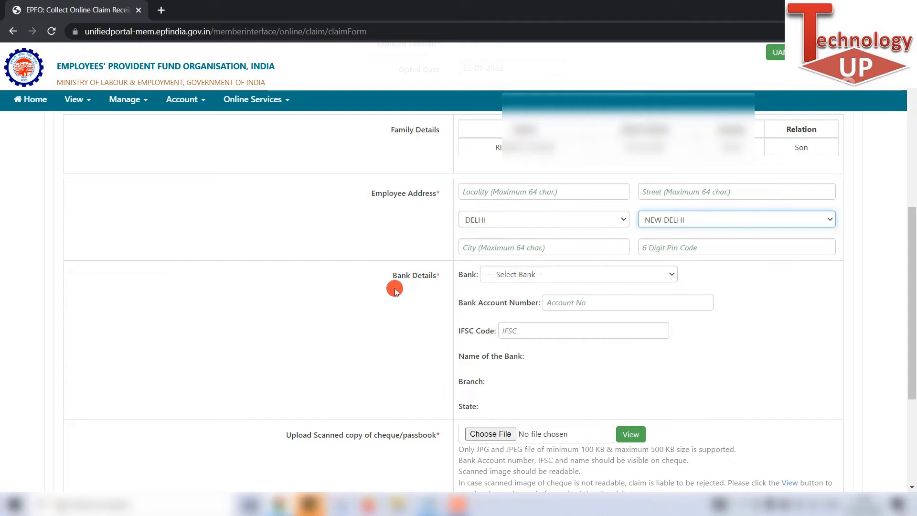
pyautogui.click(522, 275)
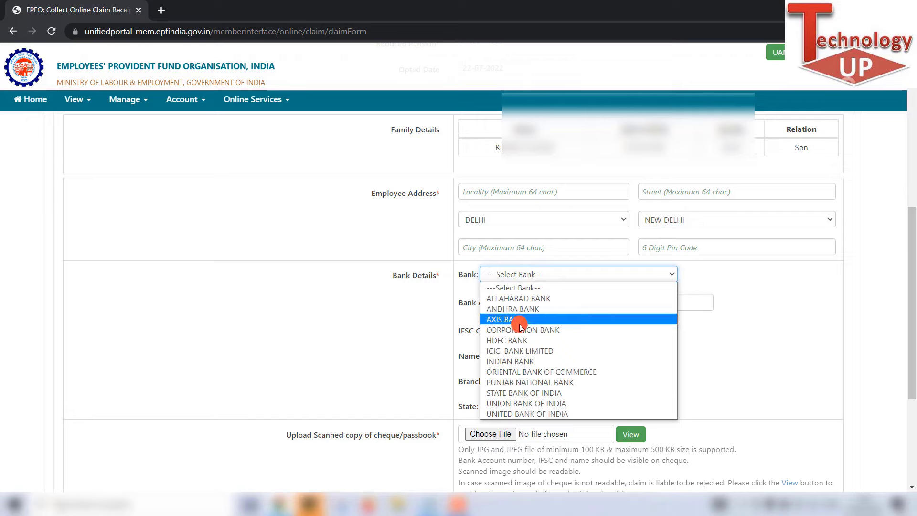
pyautogui.click(370, 318)
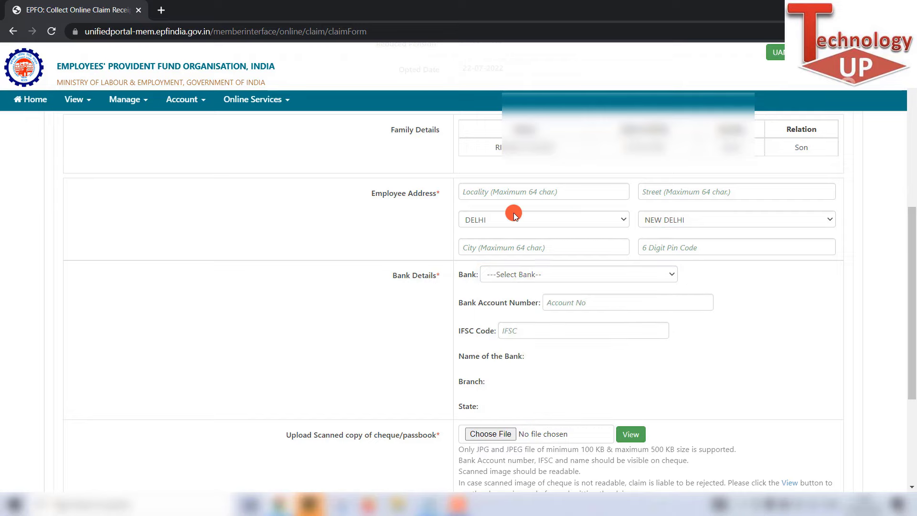
# Step: Switch the employee address back to state HARYANA and district MAHENDRAGARH, and check the banks offered for it
pyautogui.click(514, 213)
pyautogui.click(492, 371)
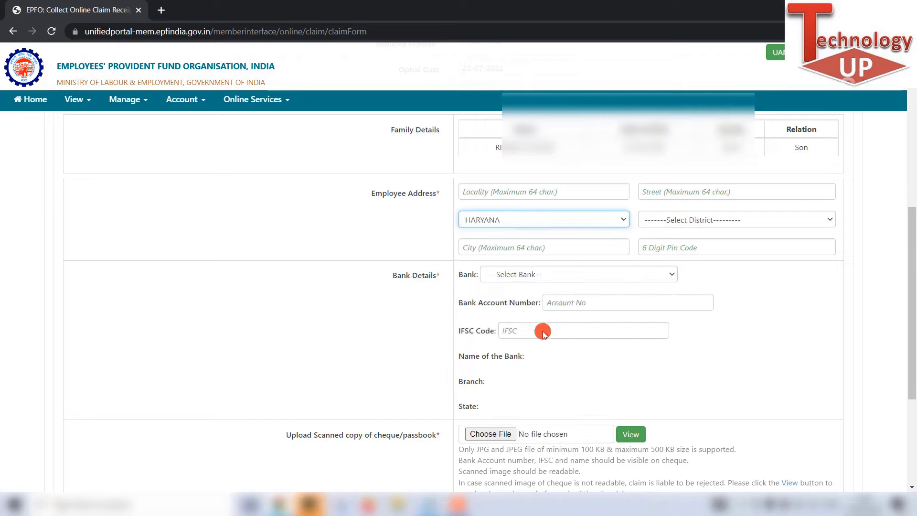
pyautogui.click(700, 222)
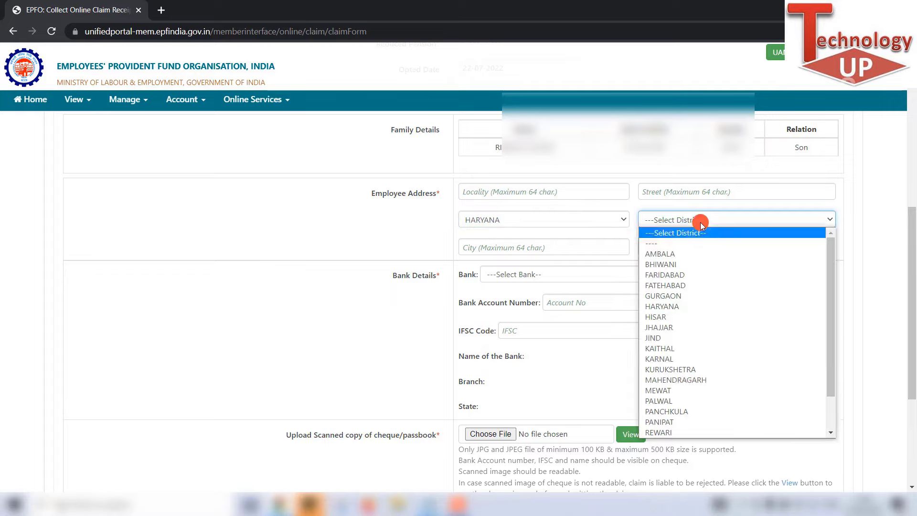
pyautogui.click(681, 383)
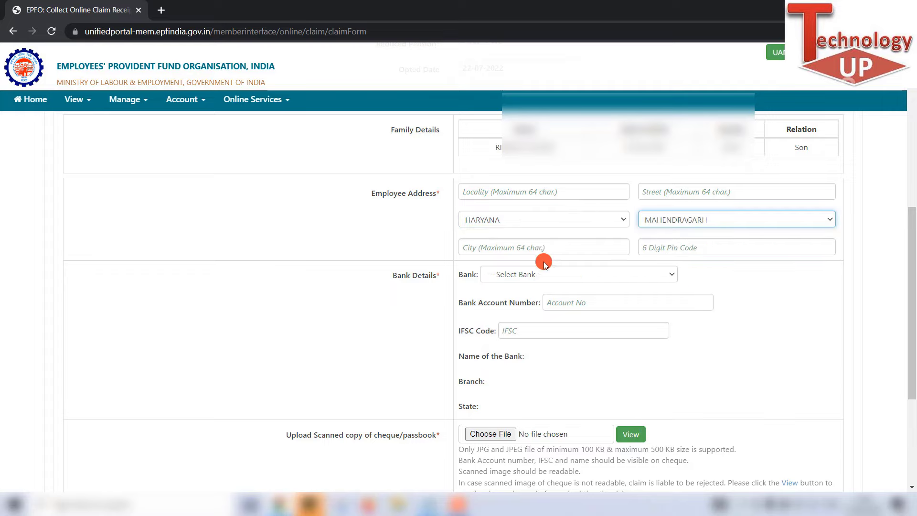
pyautogui.click(509, 276)
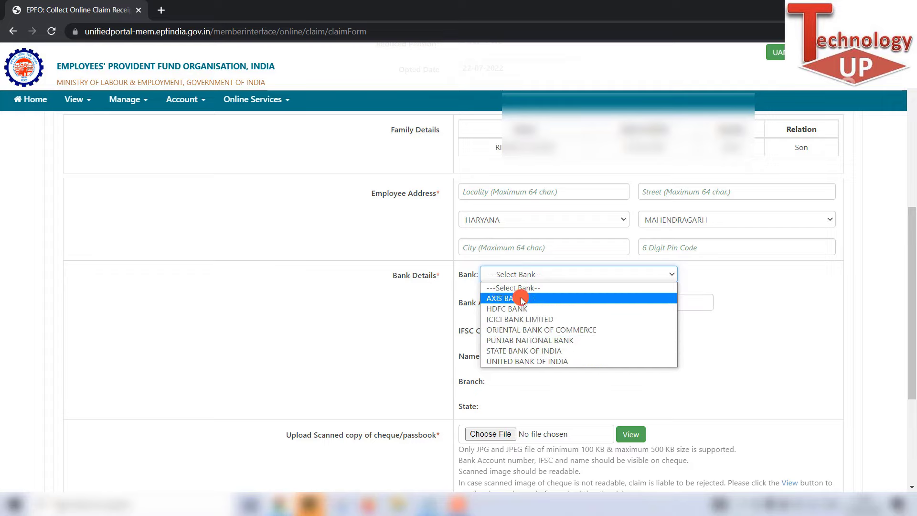
pyautogui.click(351, 317)
# Step: Change the employee address to state DELHI and district CENTRAL, and review the banks offered under Bank Details
pyautogui.click(492, 218)
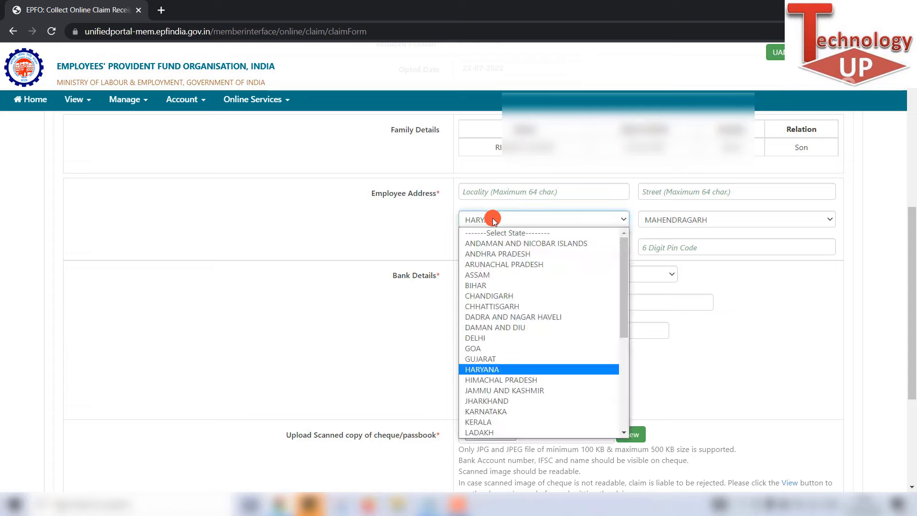
pyautogui.click(499, 337)
pyautogui.click(689, 220)
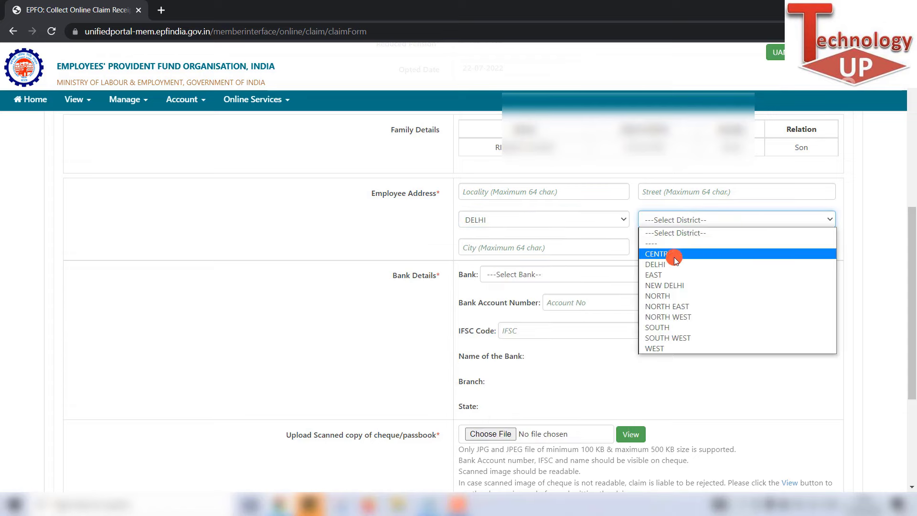
pyautogui.click(675, 257)
pyautogui.click(520, 273)
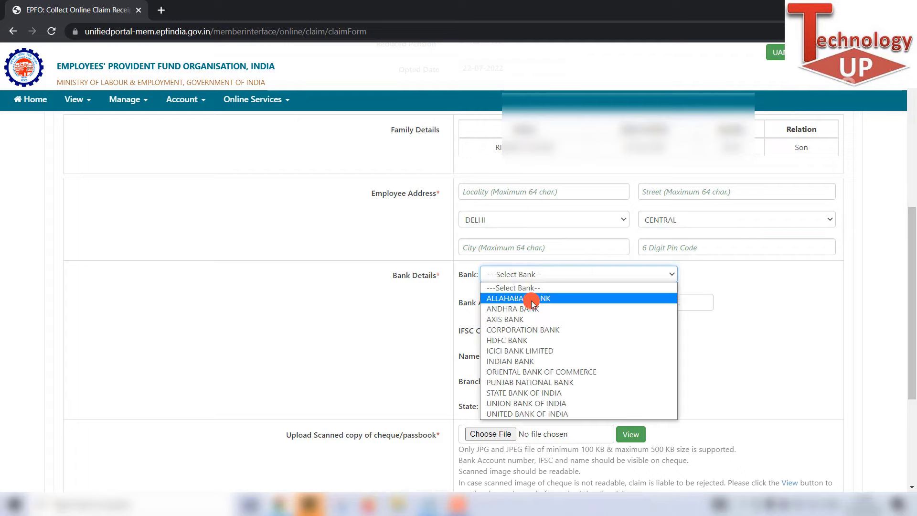
pyautogui.click(450, 320)
pyautogui.click(535, 274)
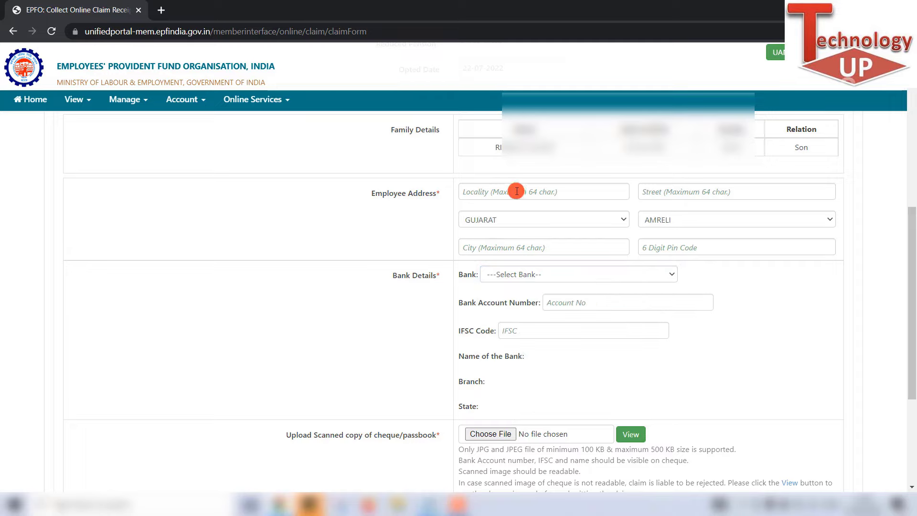
# Step: Set the employee address's state to HARYANA and its district to FATEHABAD, and check the banks available there without choosing one
pyautogui.click(517, 190)
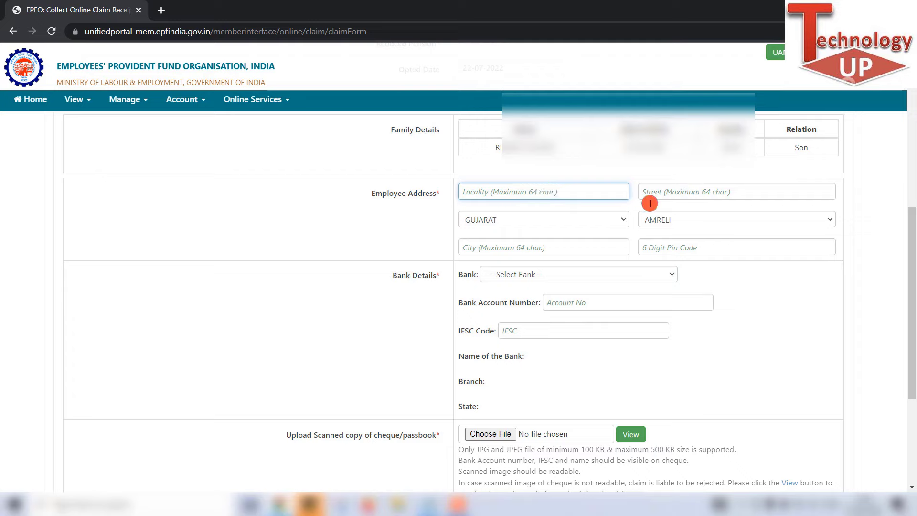
pyautogui.click(515, 219)
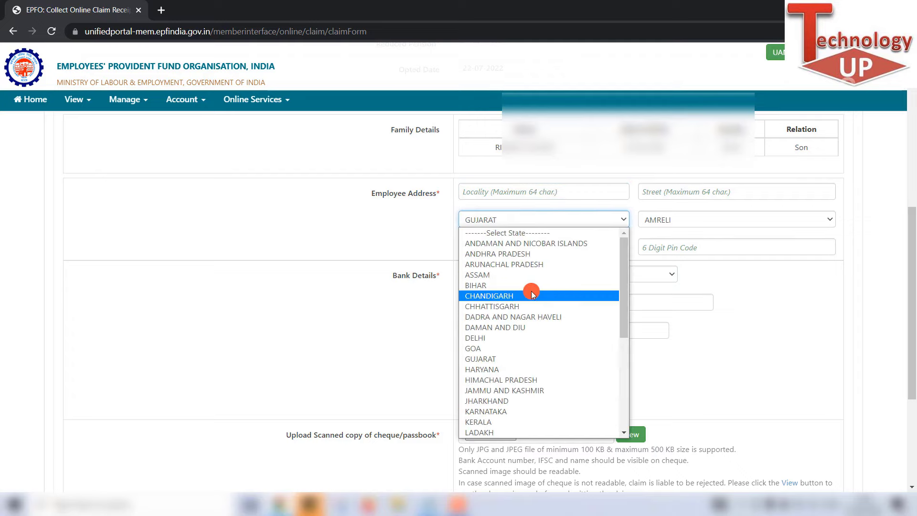
pyautogui.click(492, 369)
pyautogui.click(712, 215)
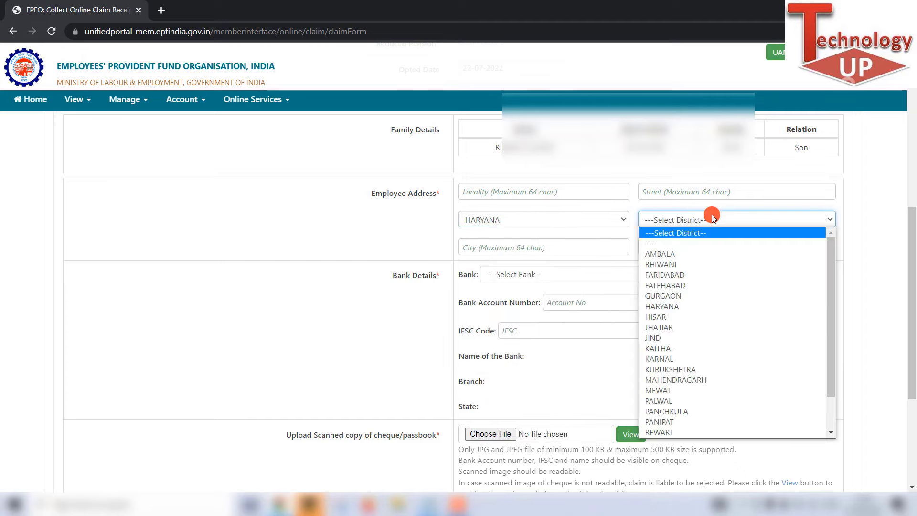
pyautogui.click(686, 286)
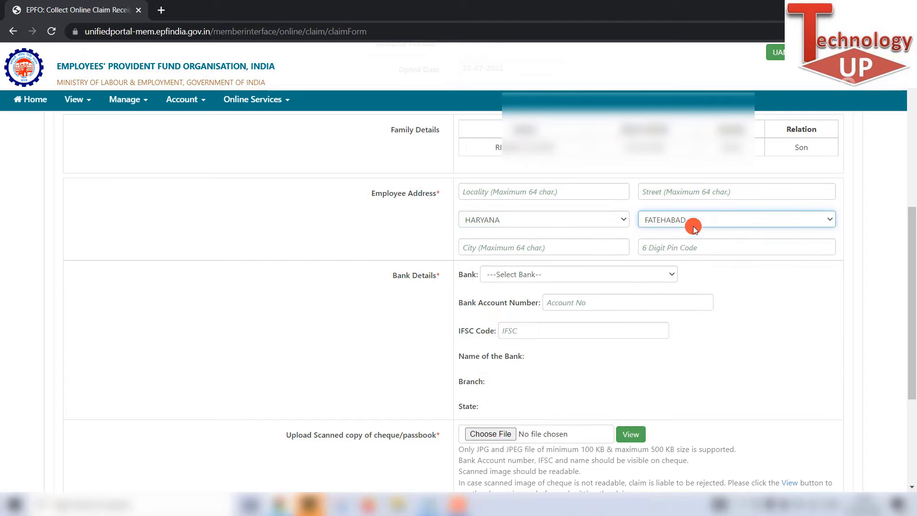
pyautogui.click(558, 246)
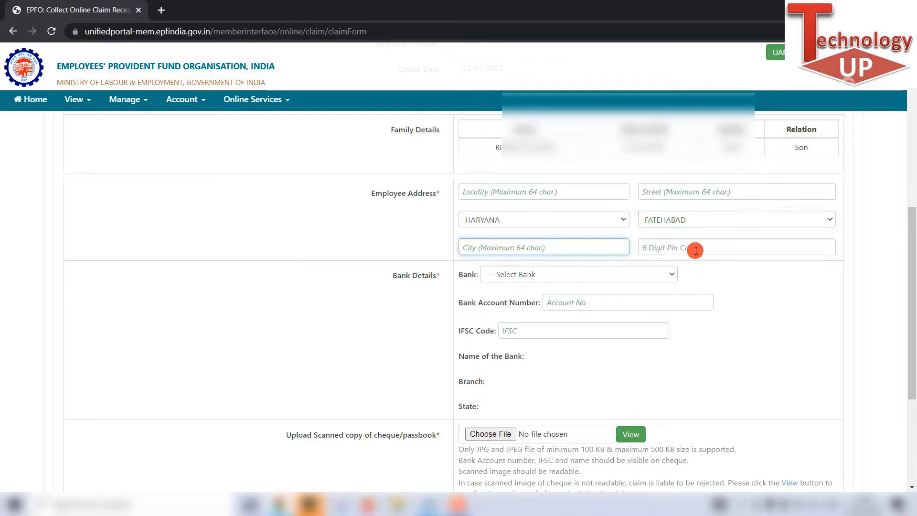
pyautogui.click(697, 251)
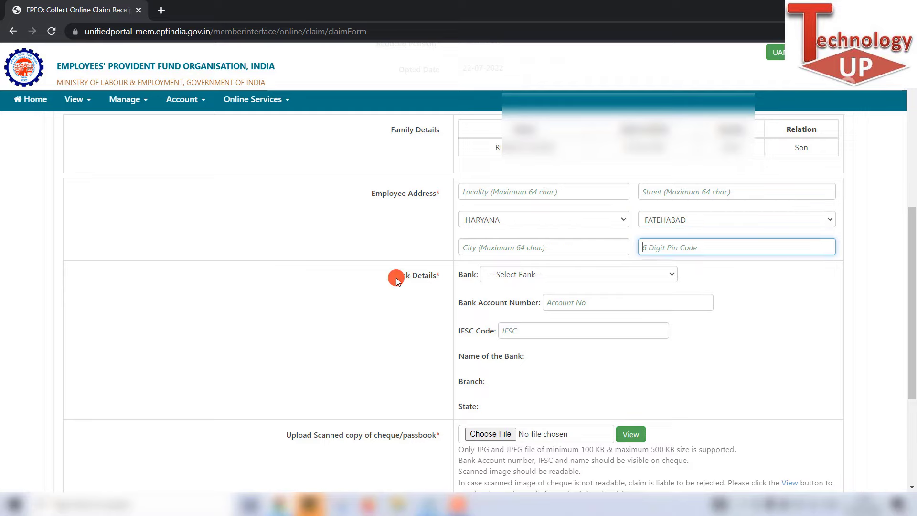
pyautogui.click(541, 275)
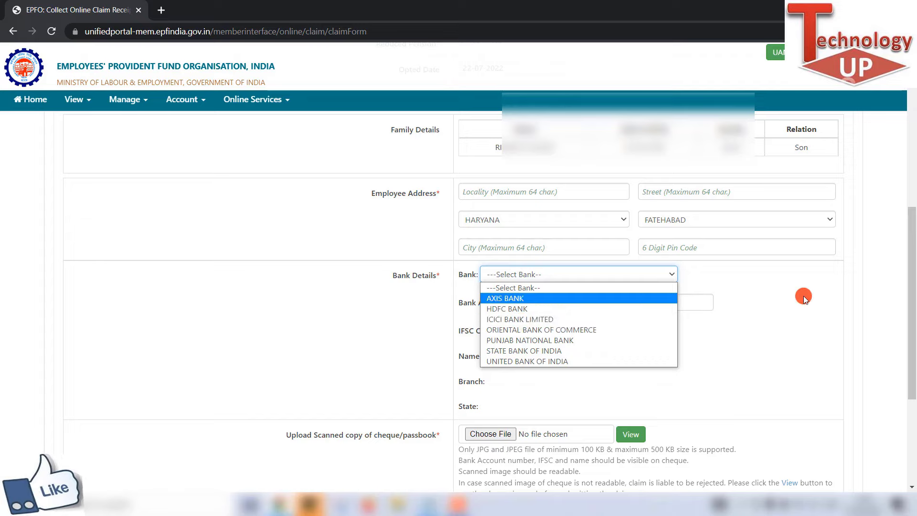
pyautogui.click(576, 229)
# Step: Set the employee address's district to HISAR under the state HARYANA
pyautogui.click(492, 223)
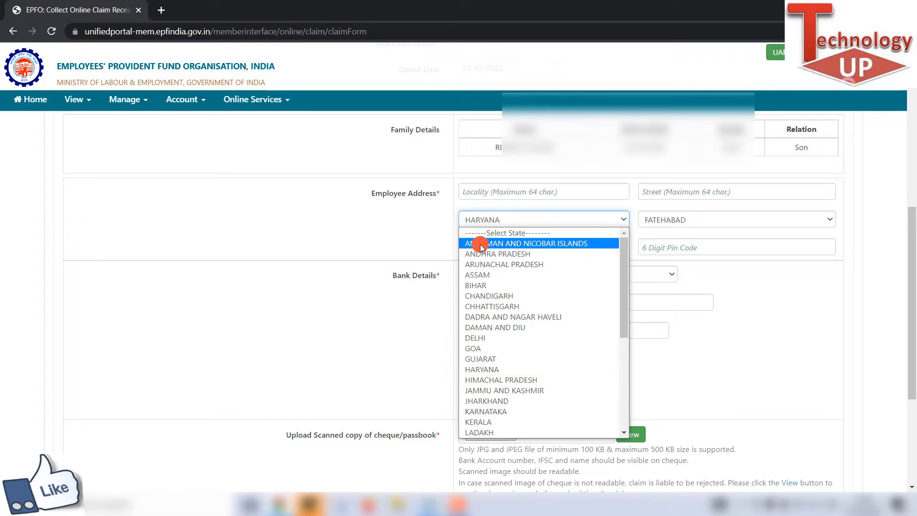
pyautogui.click(497, 215)
pyautogui.click(738, 219)
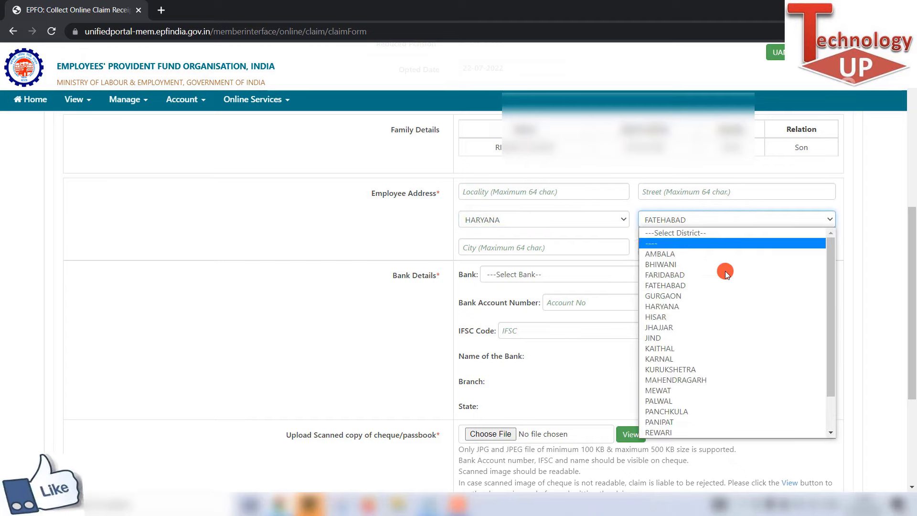
pyautogui.click(704, 317)
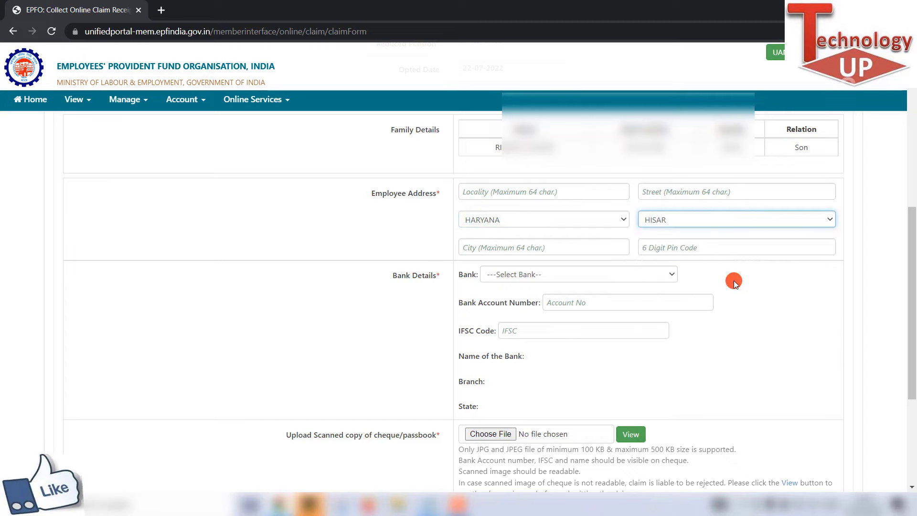
pyautogui.click(487, 247)
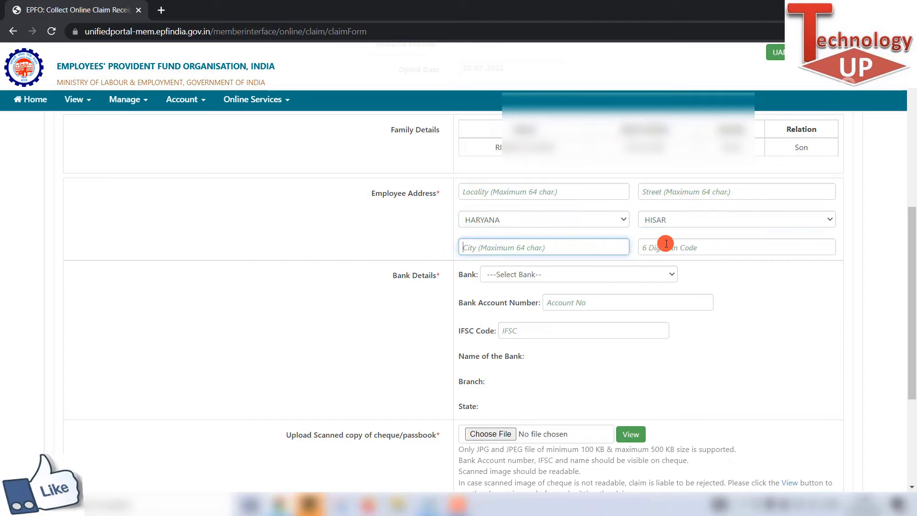
pyautogui.click(671, 248)
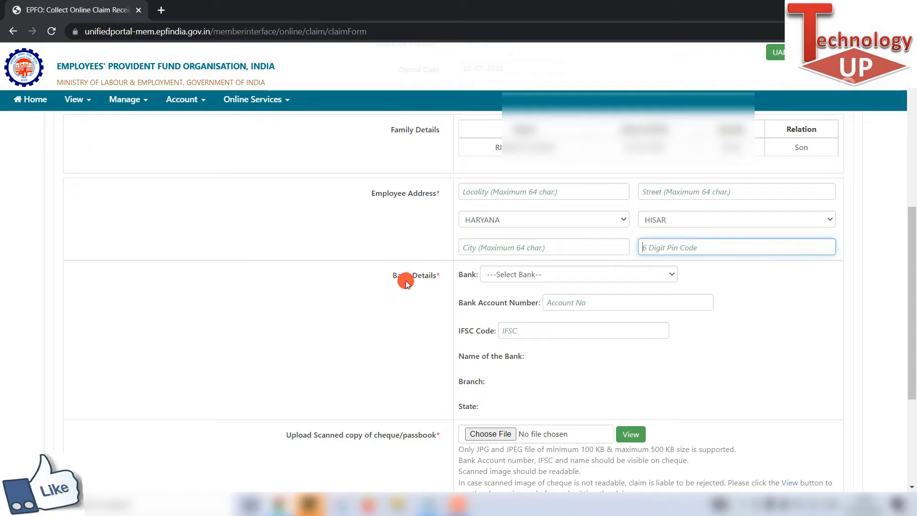
# Step: Choose STATE BANK OF INDIA under Bank Details and enter the pension account's number and IFSC code
pyautogui.click(560, 274)
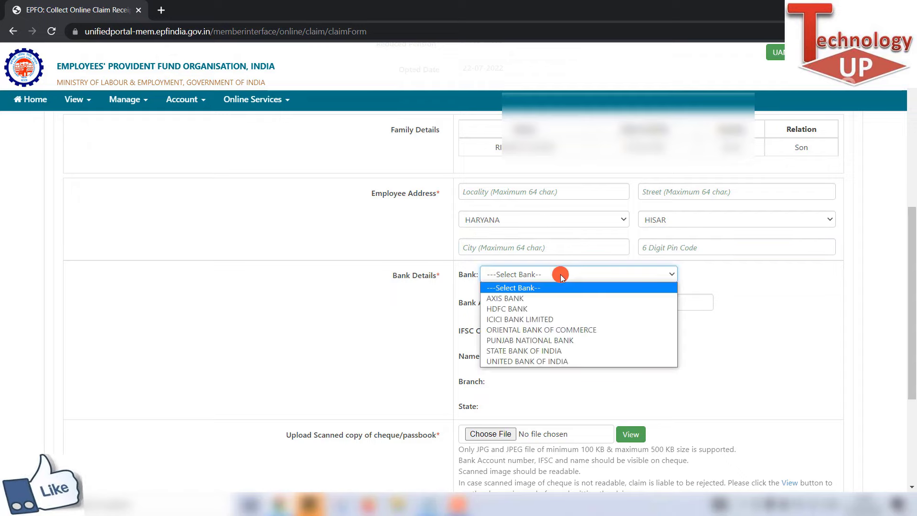
pyautogui.click(554, 350)
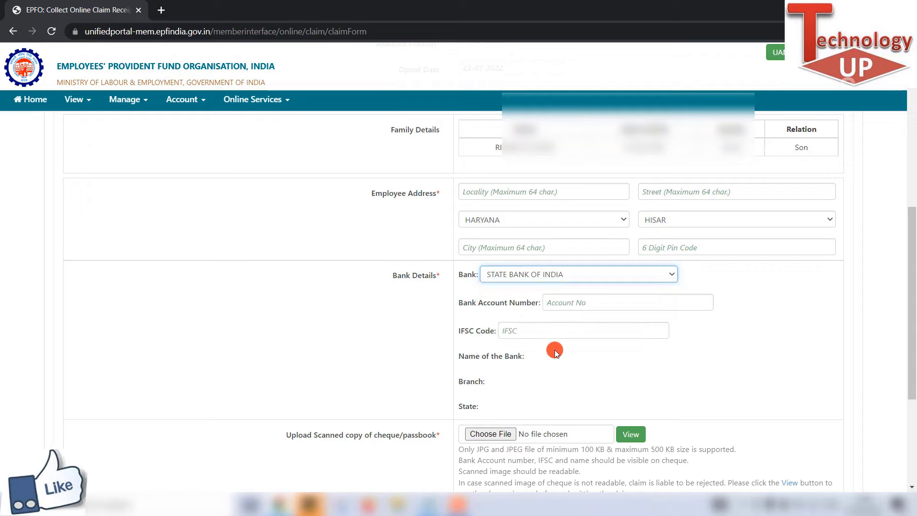
pyautogui.click(553, 303)
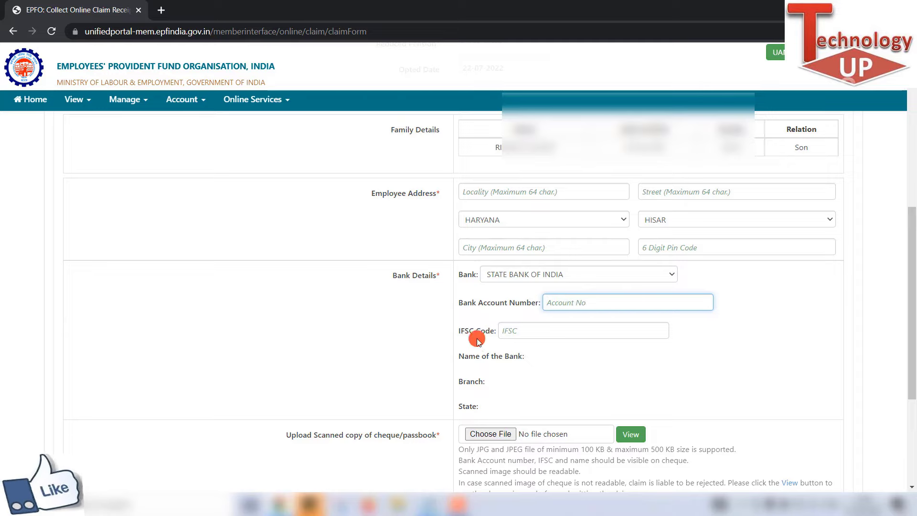
pyautogui.click(528, 330)
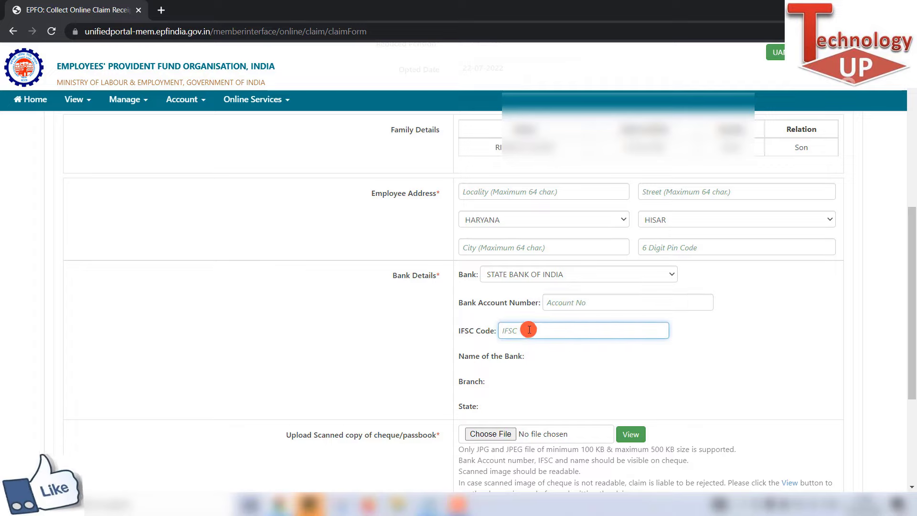
pyautogui.click(567, 301)
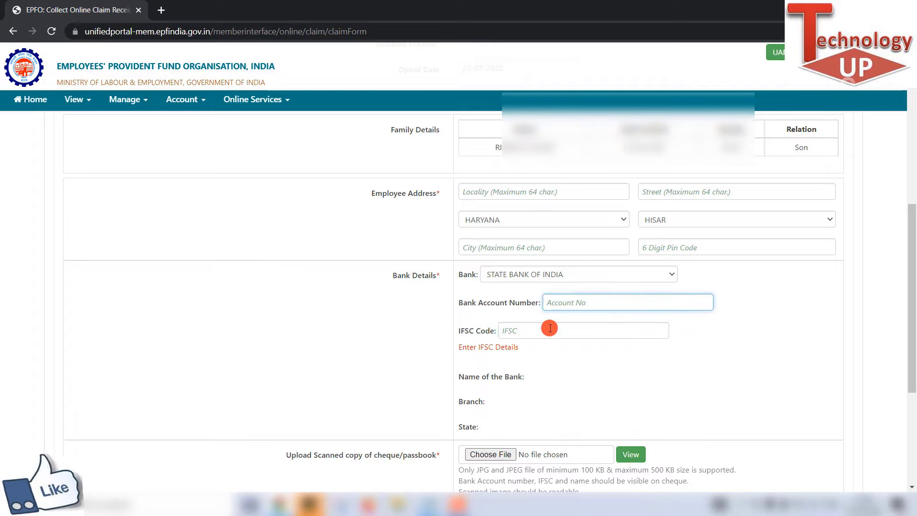
pyautogui.click(549, 329)
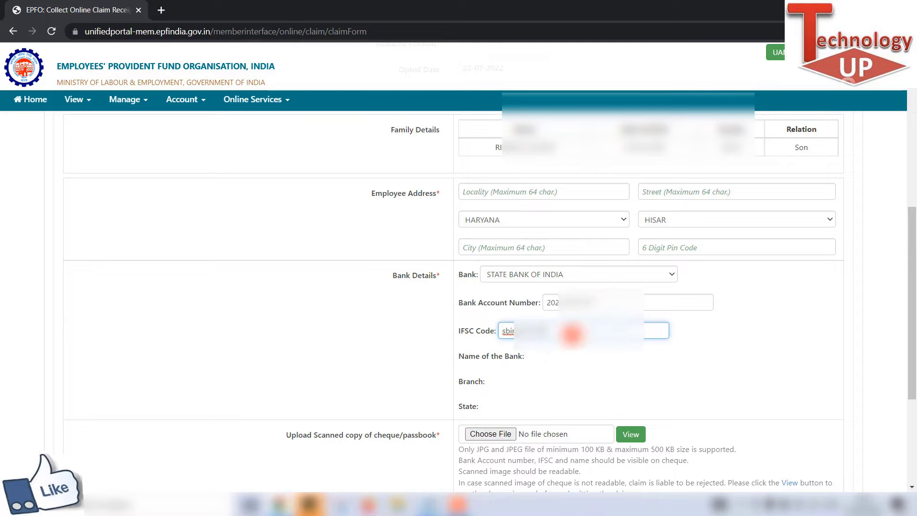
pyautogui.click(591, 366)
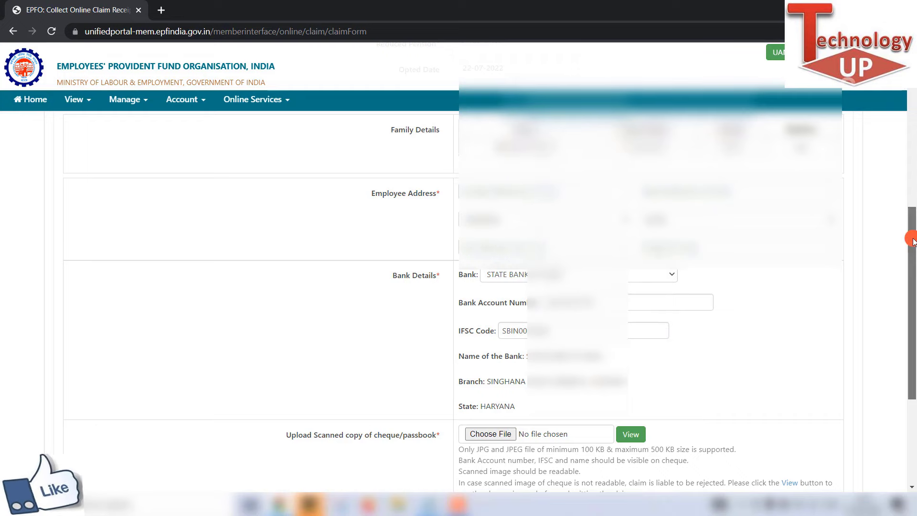
# Step: Attach the file Bank Cheque.jpeg as the scanned copy of the cheque or passbook
pyautogui.moveTo(910, 243); pyautogui.dragTo(910, 305)
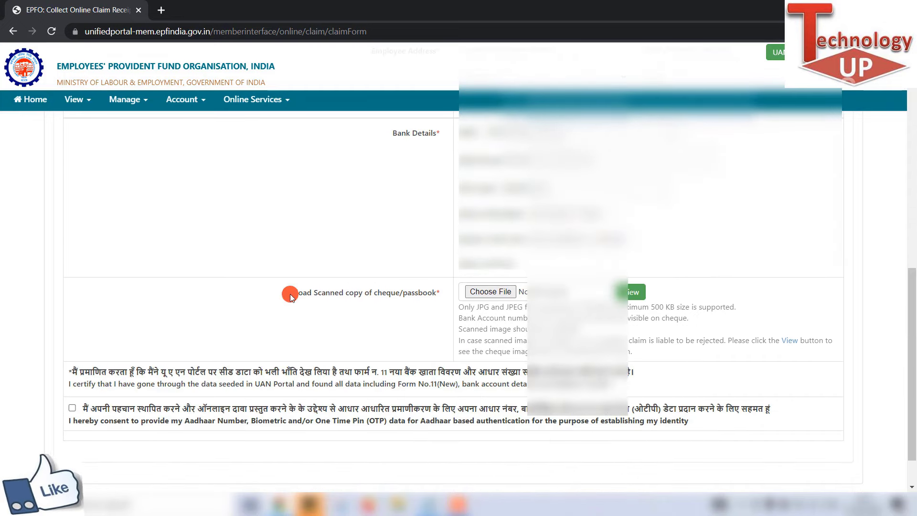
pyautogui.moveTo(287, 293); pyautogui.dragTo(425, 297)
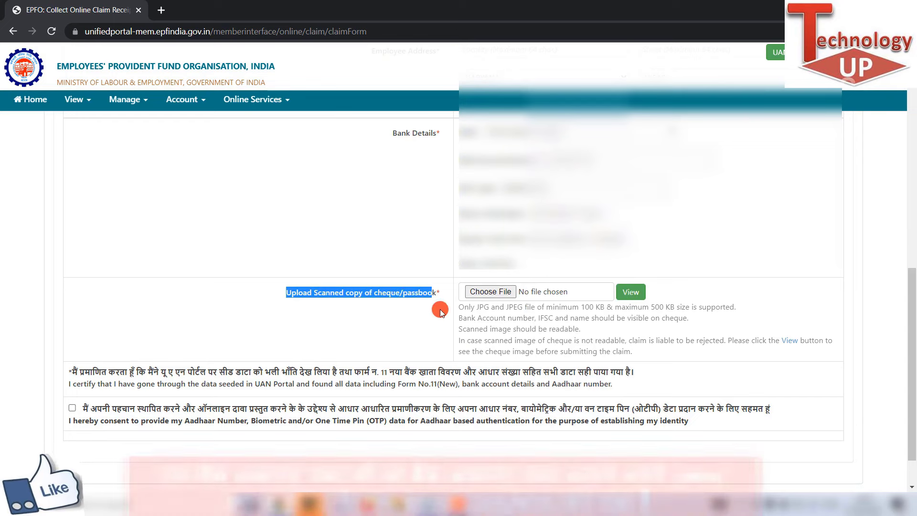
pyautogui.click(491, 293)
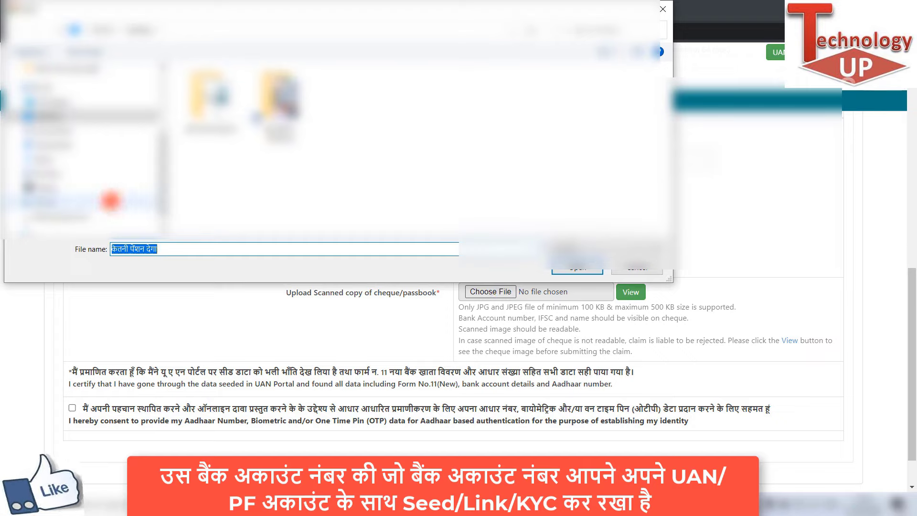
pyautogui.scroll(-1, 89, 204)
pyautogui.click(89, 204)
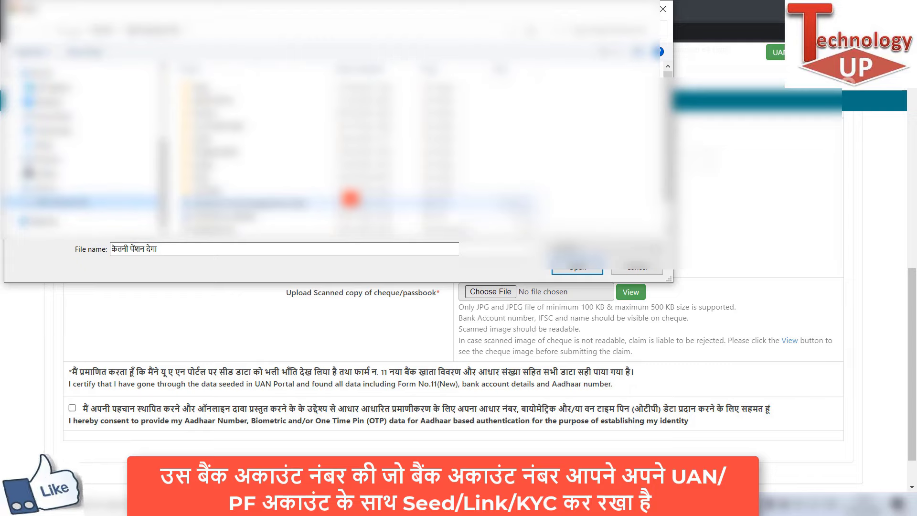
pyautogui.doubleClick(225, 152)
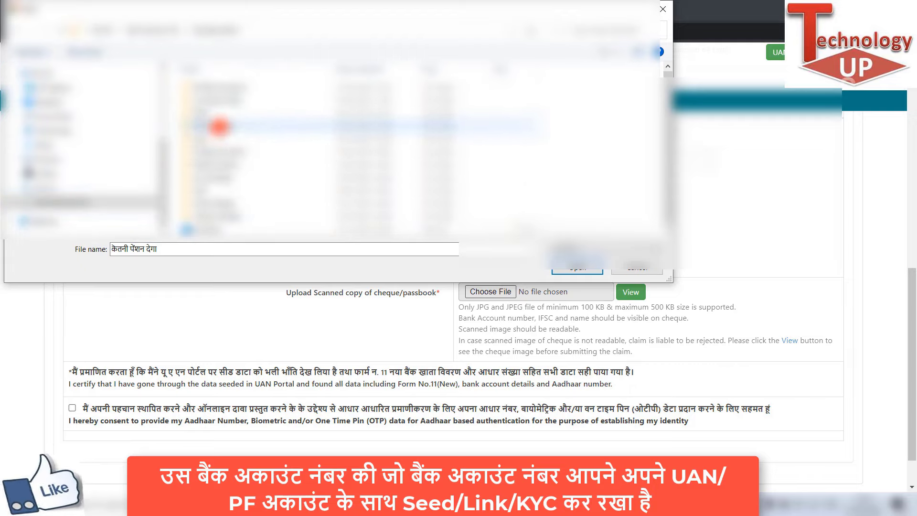
pyautogui.doubleClick(219, 127)
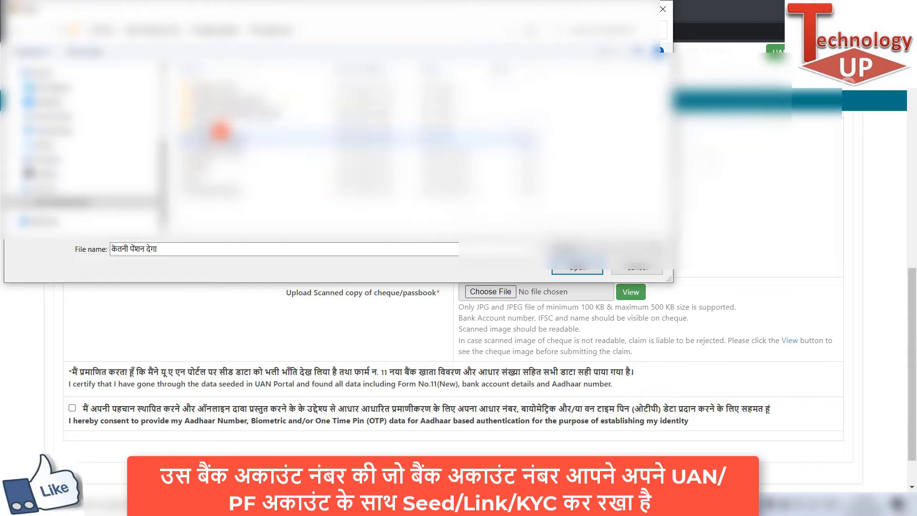
pyautogui.click(210, 100)
pyautogui.click(582, 270)
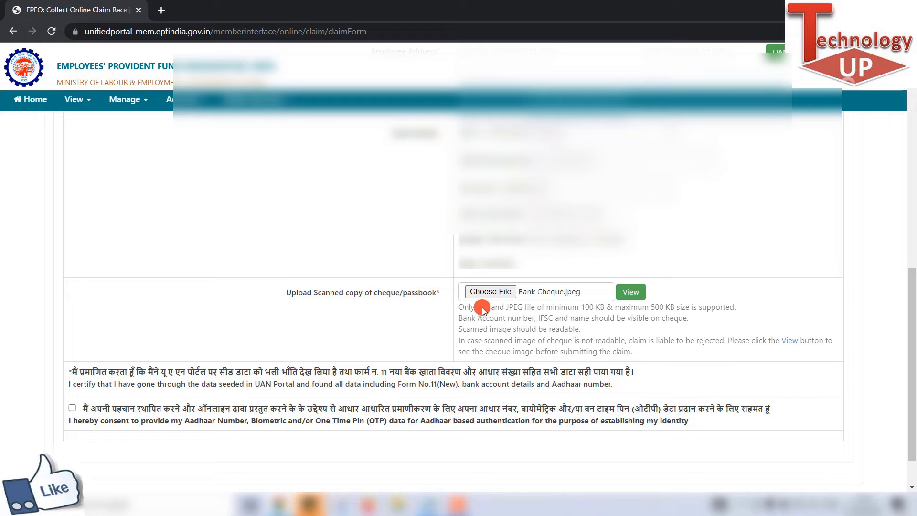
# Step: Read the format, size and legibility rules for the cheque upload, and preview the attached cheque image
pyautogui.doubleClick(514, 309)
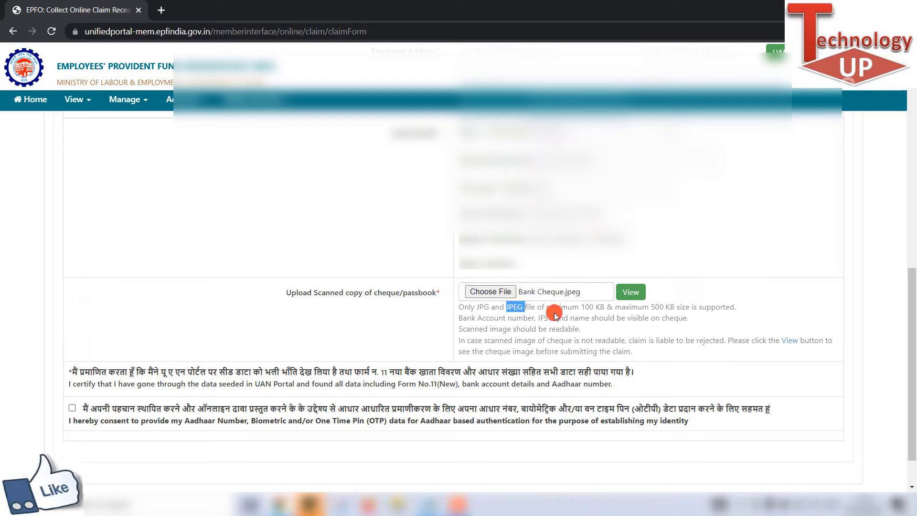
pyautogui.moveTo(585, 308); pyautogui.dragTo(662, 311)
pyautogui.click(662, 311)
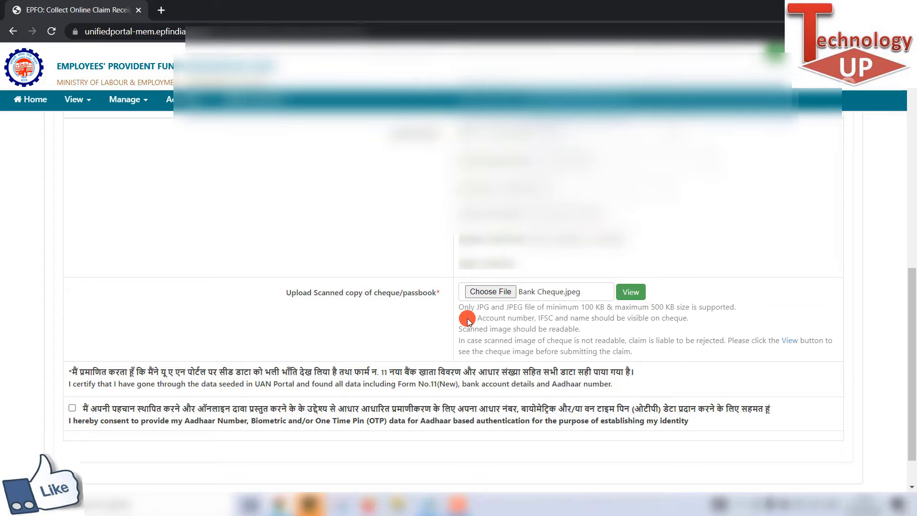
pyautogui.moveTo(460, 321); pyautogui.dragTo(549, 317)
pyautogui.click(595, 322)
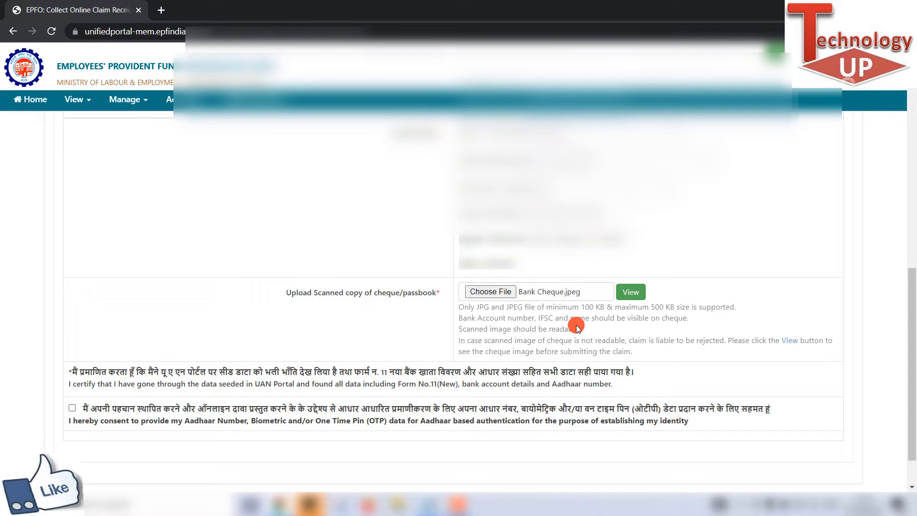
pyautogui.click(630, 291)
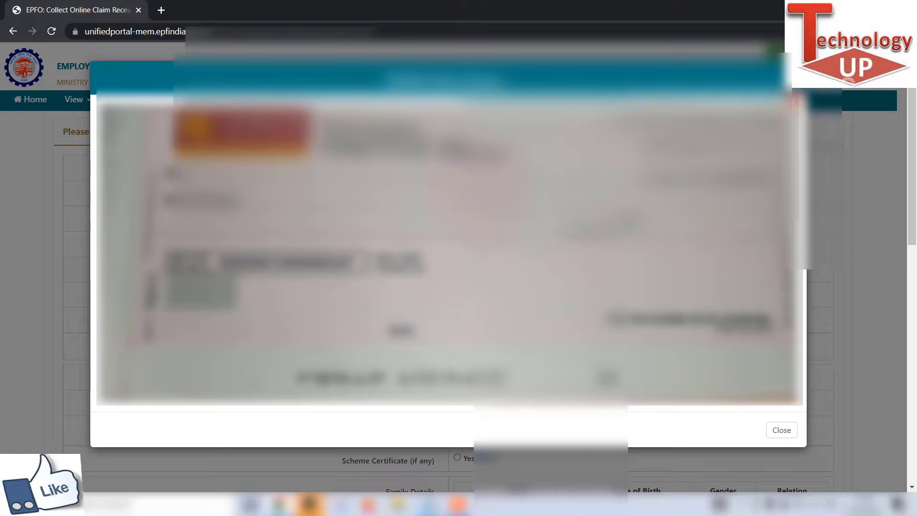
pyautogui.click(870, 314)
# Step: Give consent to Aadhaar based authentication at the end of the claim form and request the Aadhaar OTP
pyautogui.scroll(-6, 869, 314)
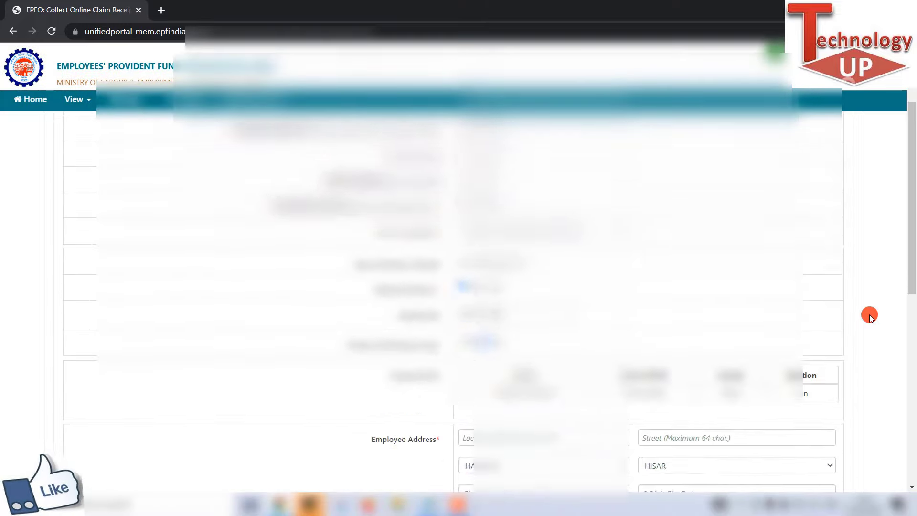
pyautogui.scroll(-5, 870, 314)
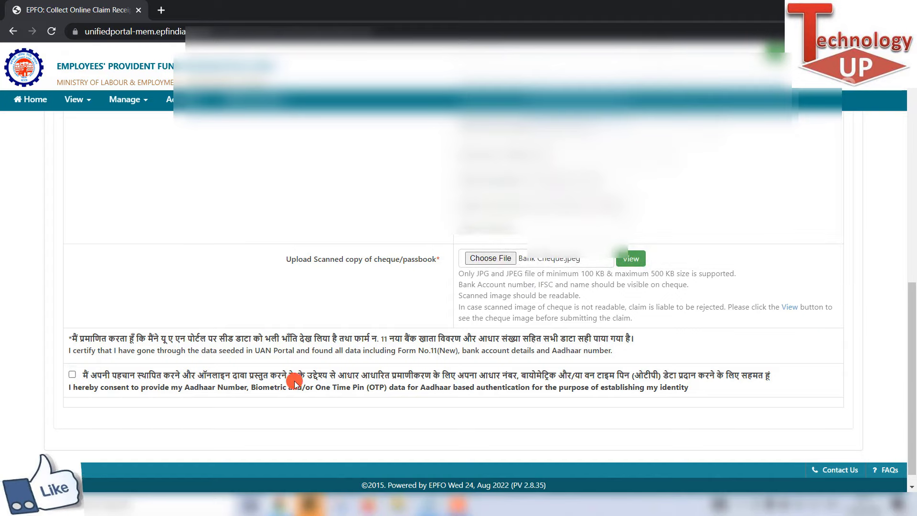
pyautogui.click(72, 375)
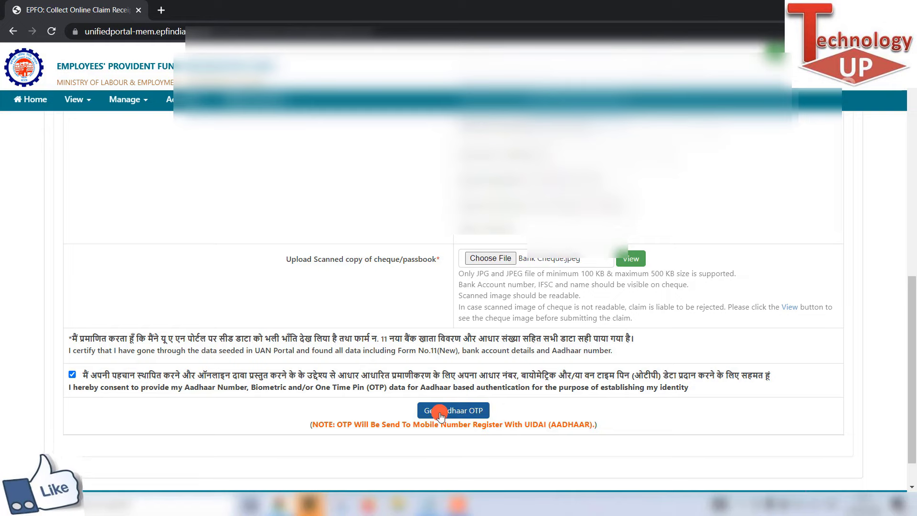
pyautogui.scroll(-2, 464, 417)
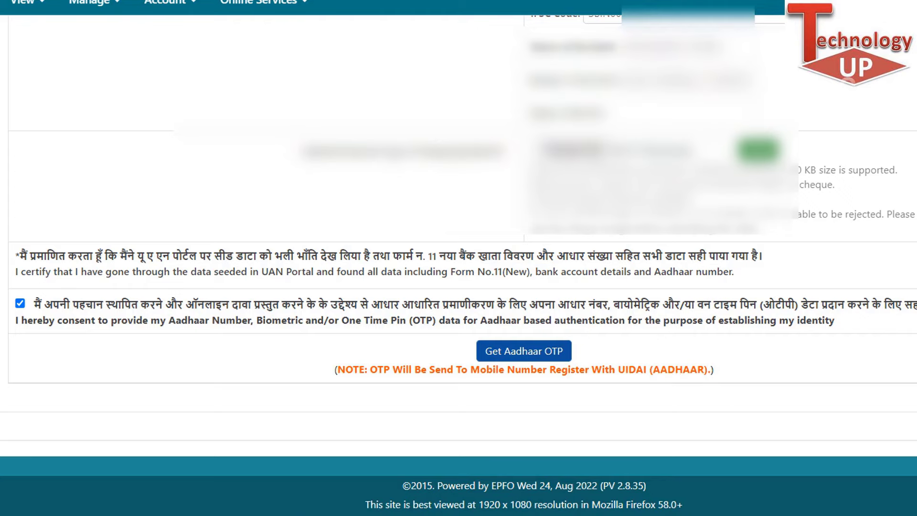
pyautogui.click(20, 305)
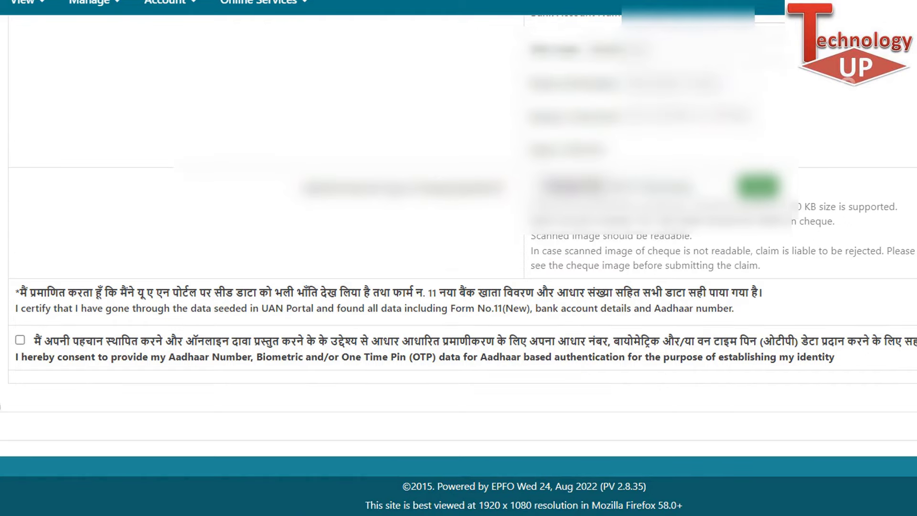
pyautogui.click(20, 339)
pyautogui.click(507, 357)
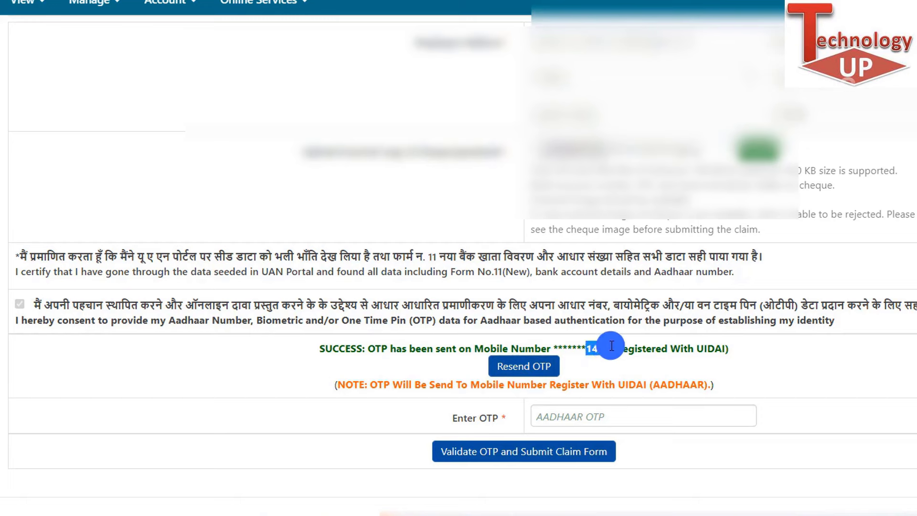
# Step: Enter the Aadhaar OTP received on the registered mobile number, then validate it and submit the claim form
pyautogui.moveTo(610, 349); pyautogui.dragTo(571, 348)
pyautogui.click(571, 348)
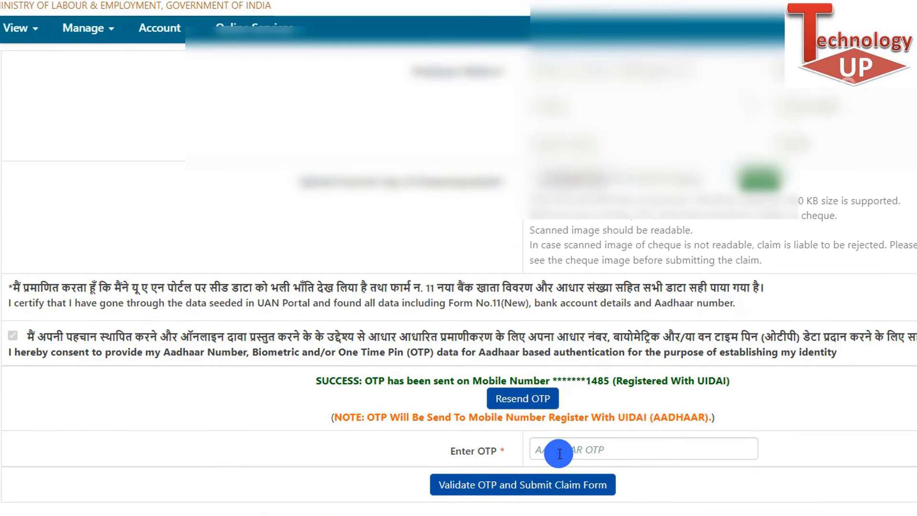
pyautogui.click(605, 449)
pyautogui.hotkey('ctrl', 'v')
pyautogui.scroll(-2, 592, 411)
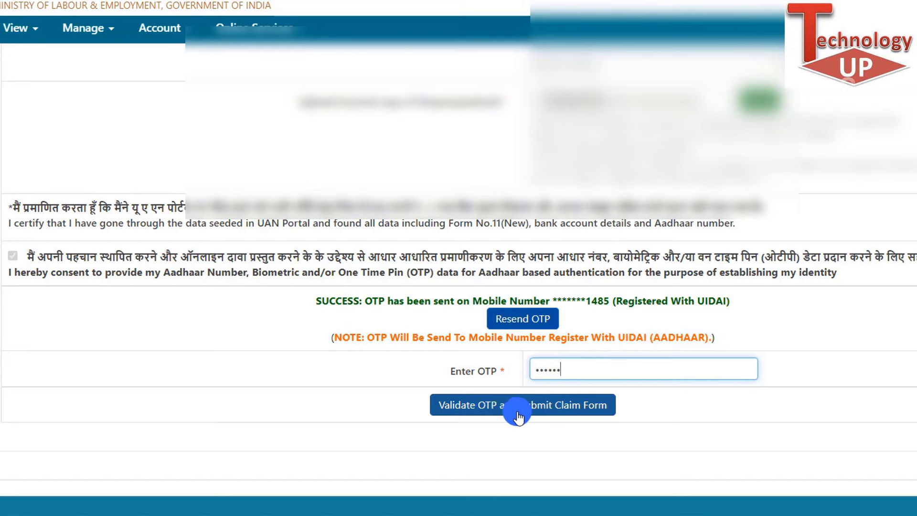
pyautogui.click(563, 411)
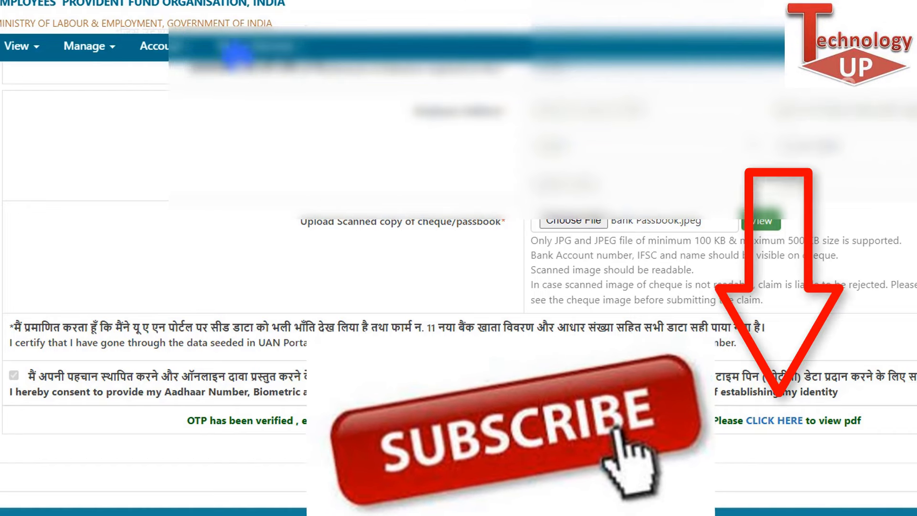
# Step: Open the claim status tracking page among the portal's online services
pyautogui.click(291, 45)
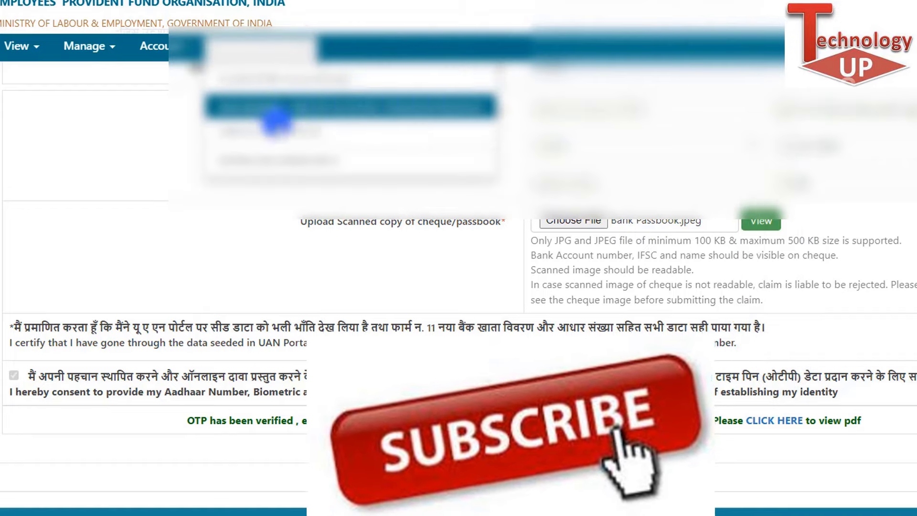
pyautogui.click(310, 137)
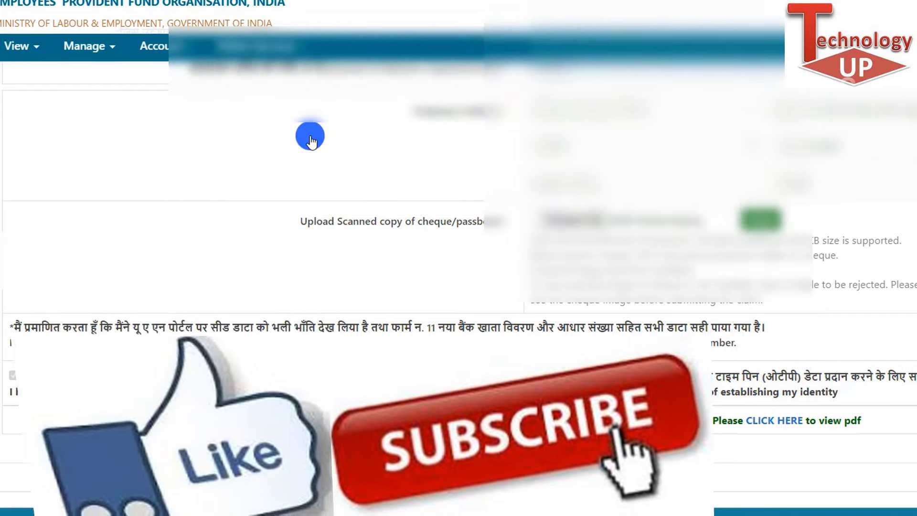